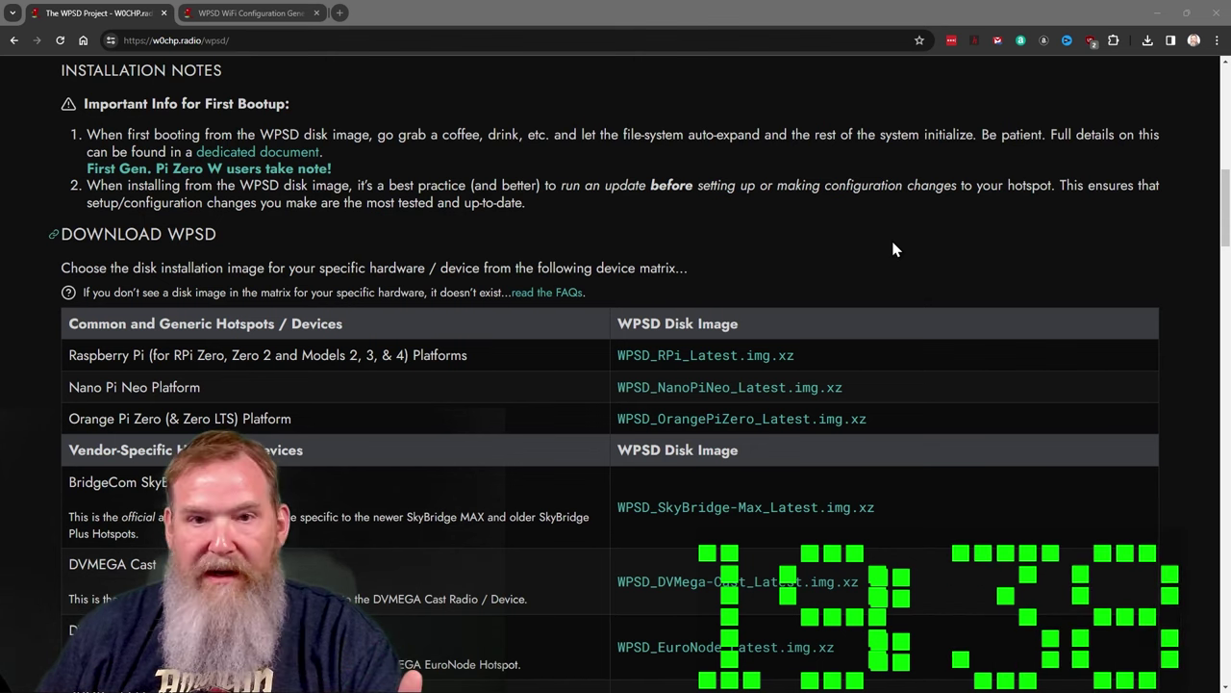
# Download WPSD_RPi_Latest.img.xz (762 MB) from the device matrix and confirm it in the downloads list.
pyautogui.scroll(-5, 905, 449)
pyautogui.scroll(2, 914, 344)
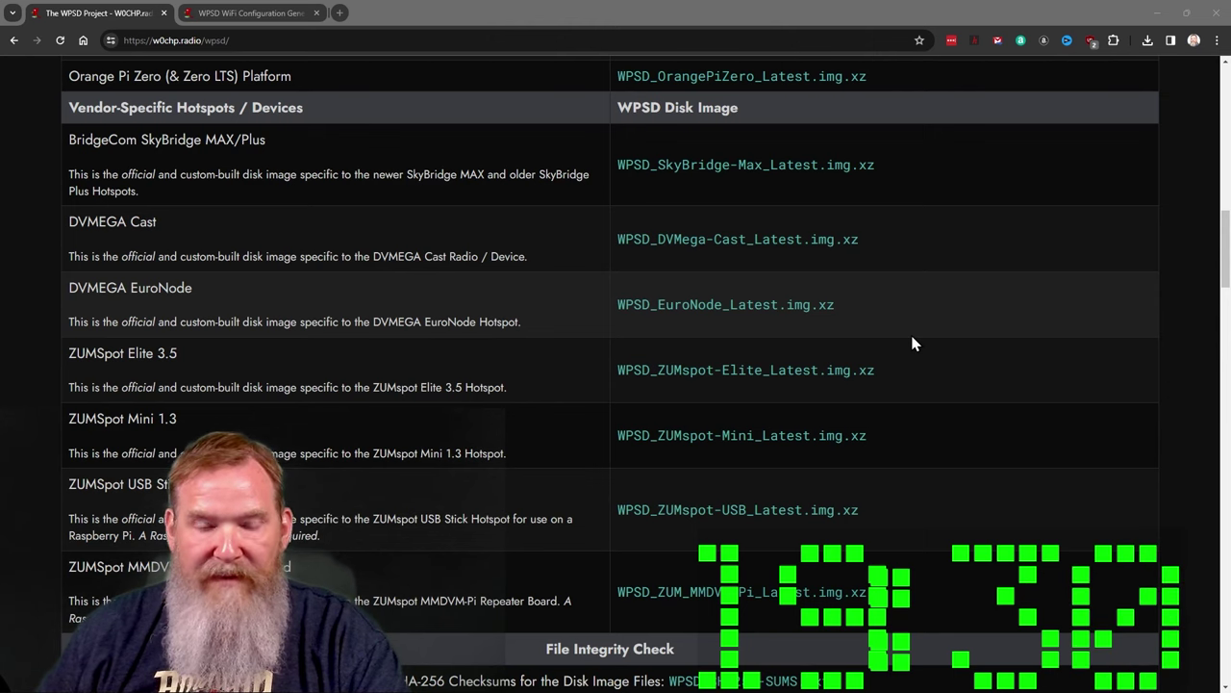
pyautogui.scroll(2, 912, 343)
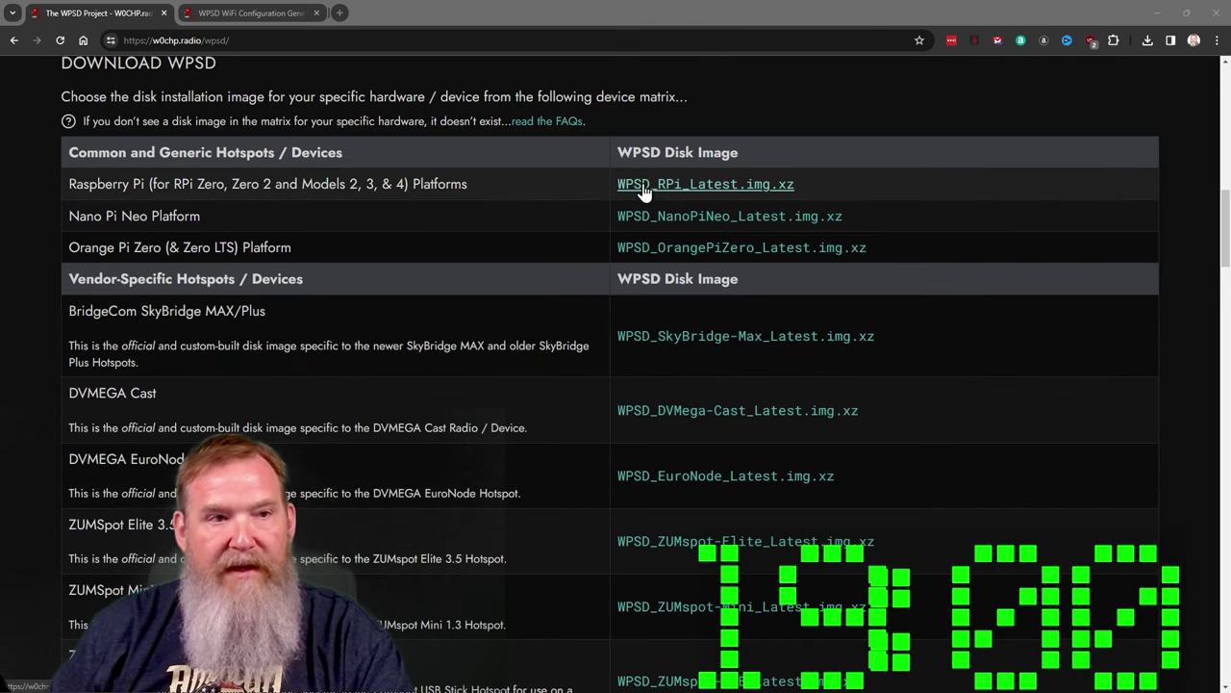
pyautogui.click(643, 184)
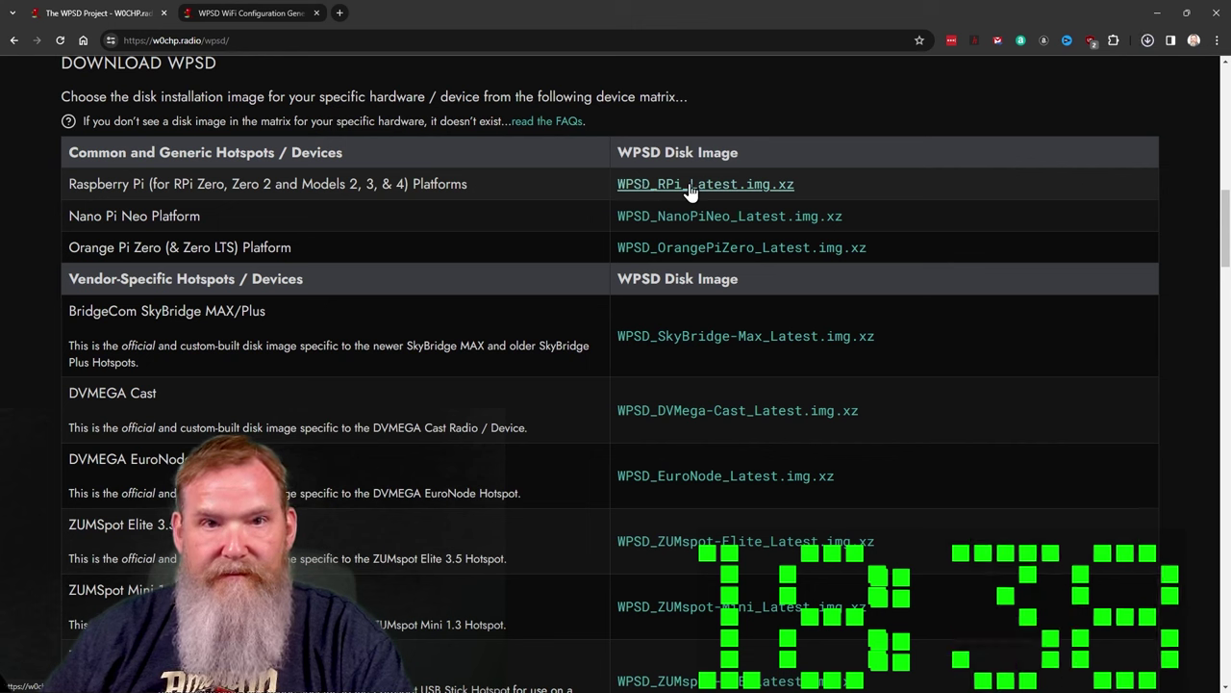
pyautogui.click(691, 188)
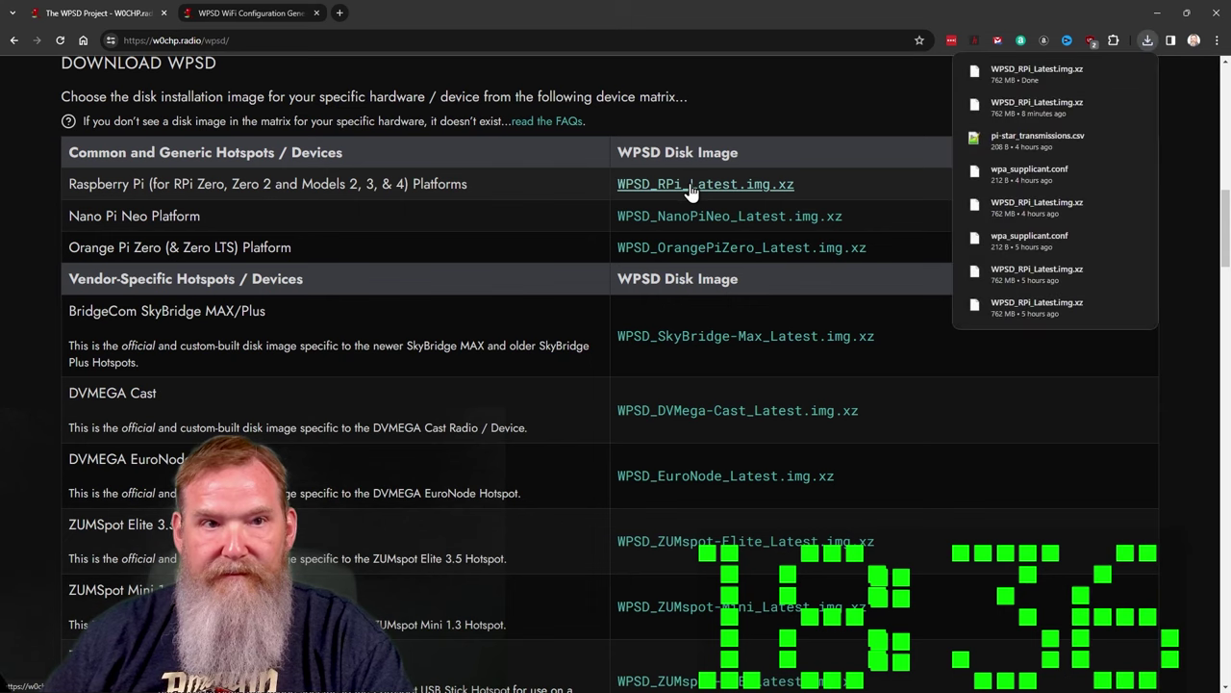
# Load WPSD_RPi_Latest.img.xz from the downloads folder as balenaEtcher's source image.
pyautogui.click(1148, 17)
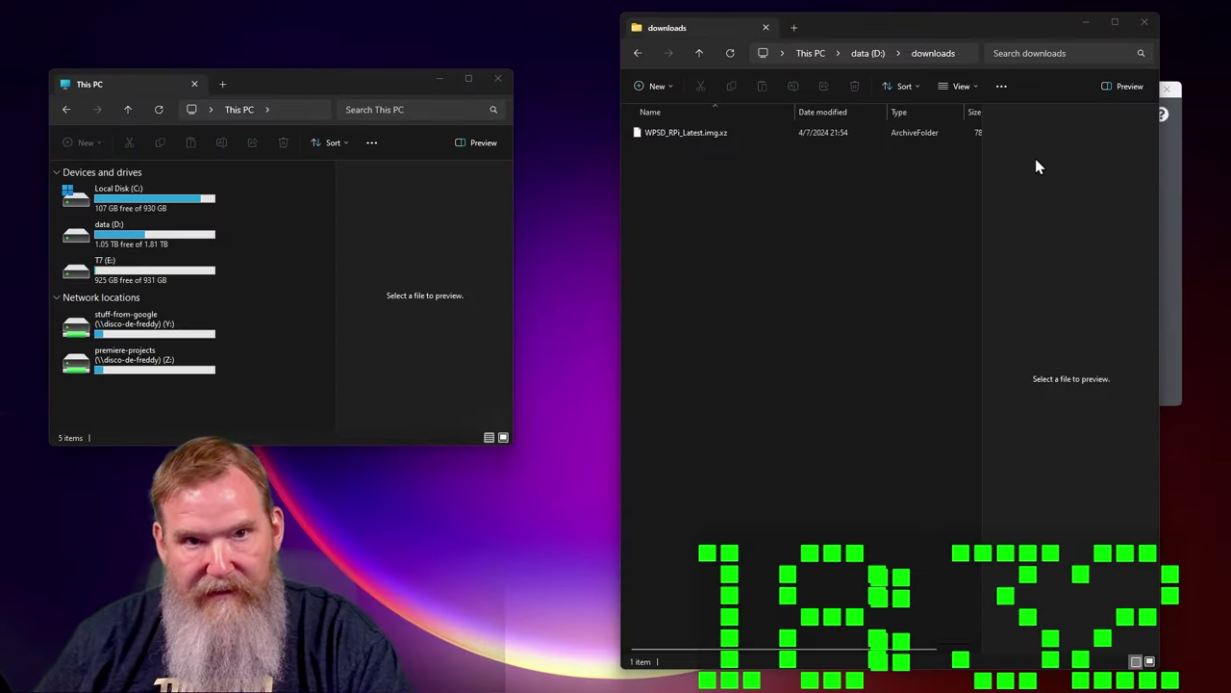
pyautogui.click(1172, 237)
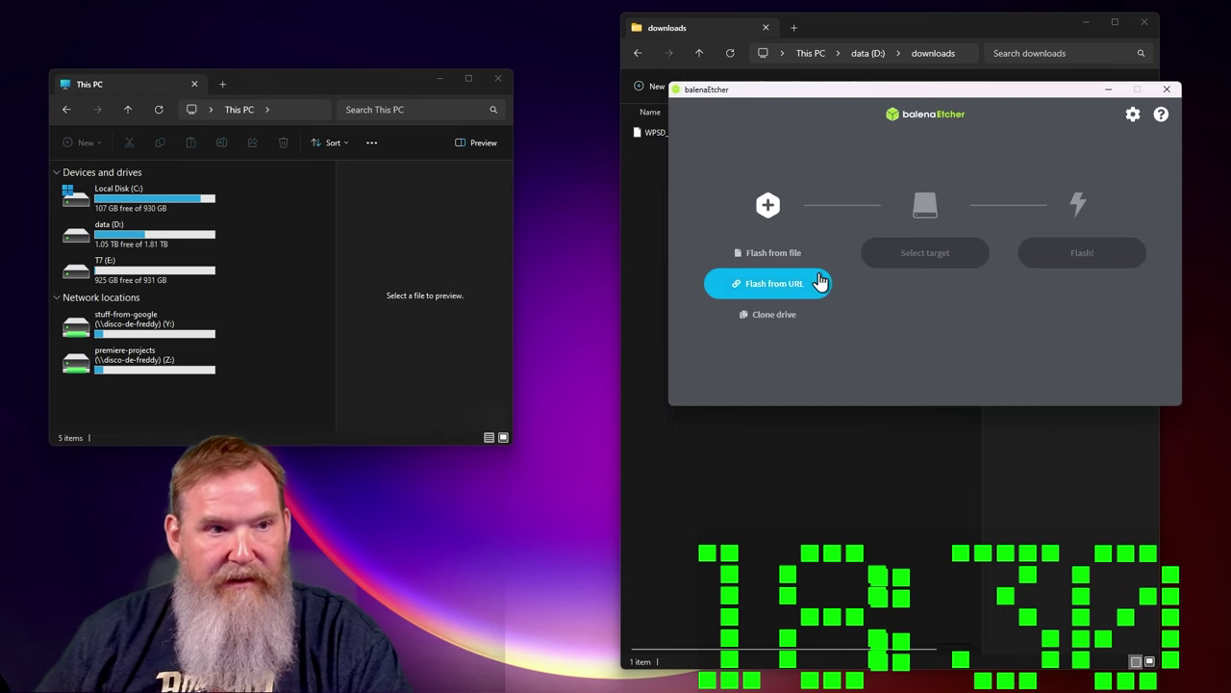
pyautogui.click(765, 257)
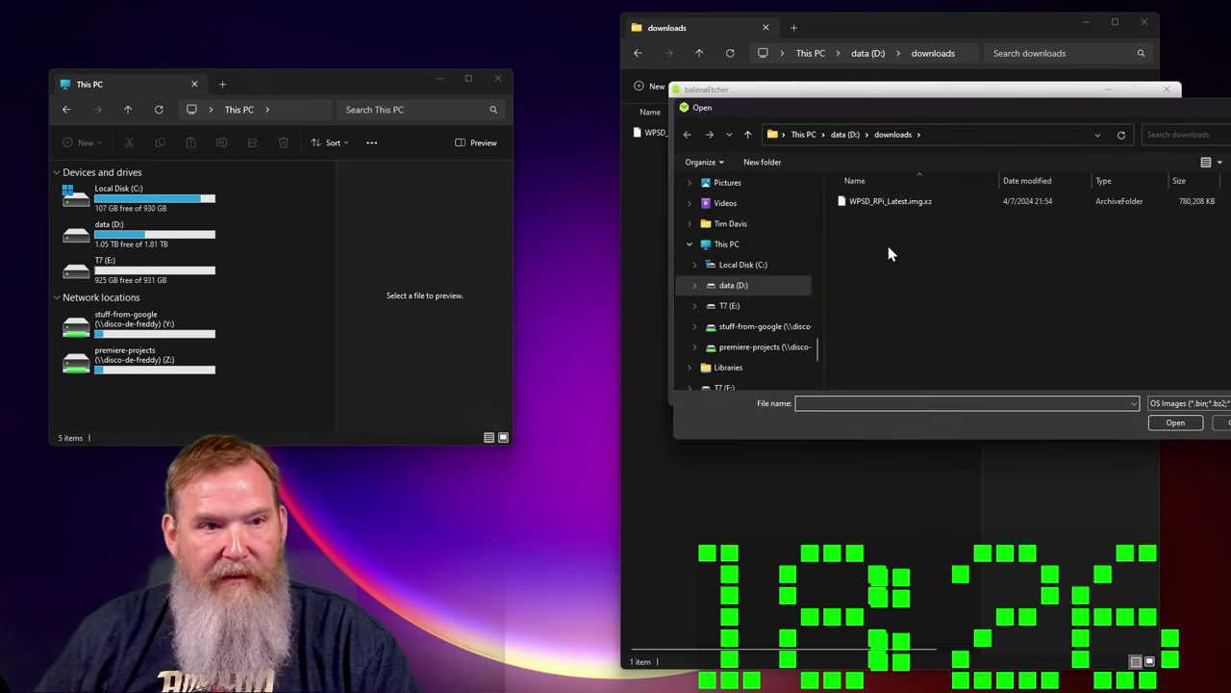
pyautogui.click(875, 204)
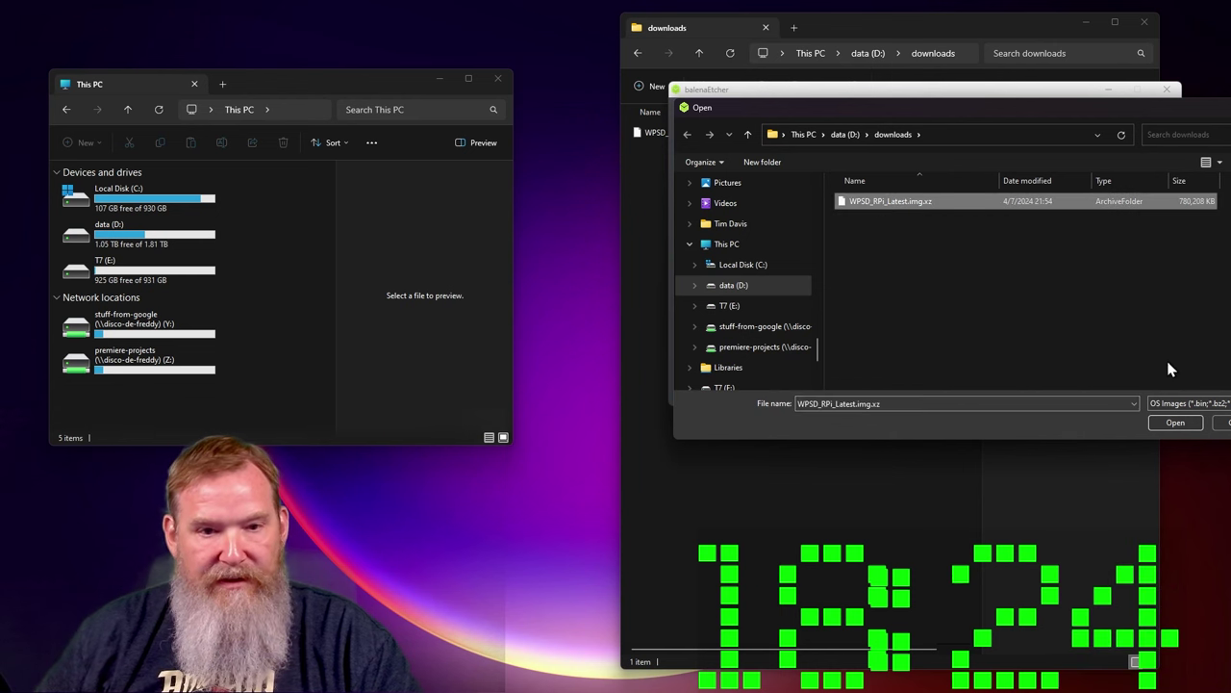
pyautogui.click(1175, 423)
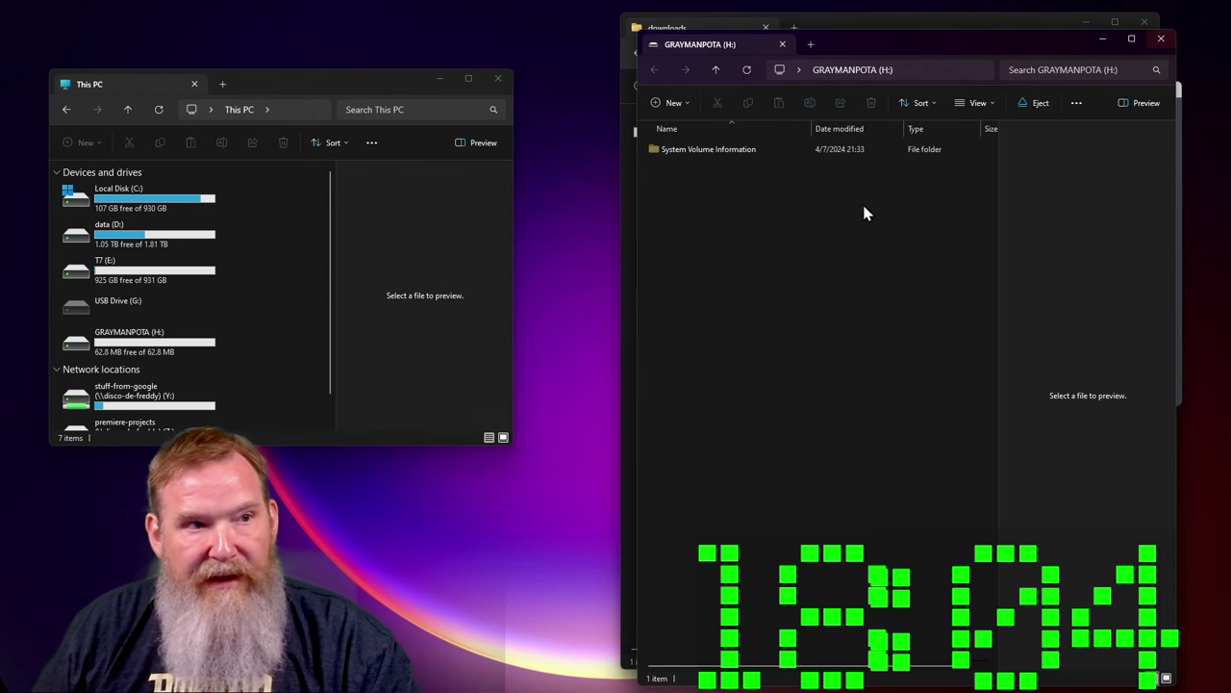
# Target the 31.7 GB Generic USB device in balenaEtcher and start flashing the WPSD image.
pyautogui.click(1163, 40)
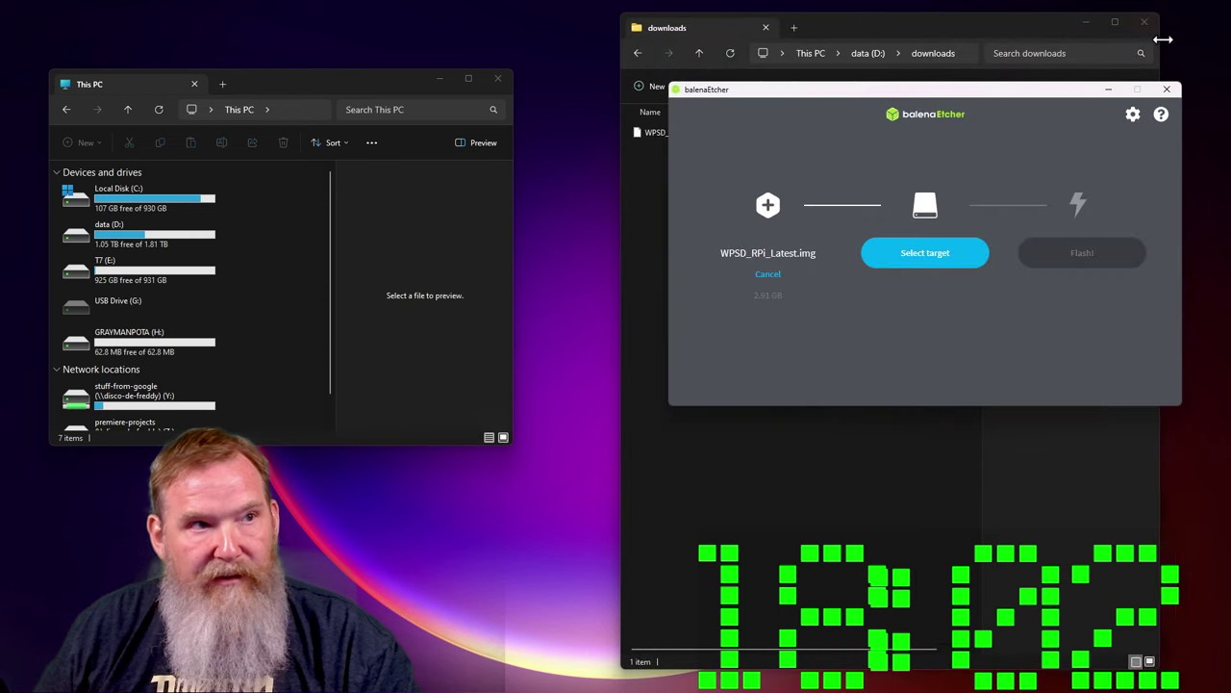
pyautogui.click(927, 255)
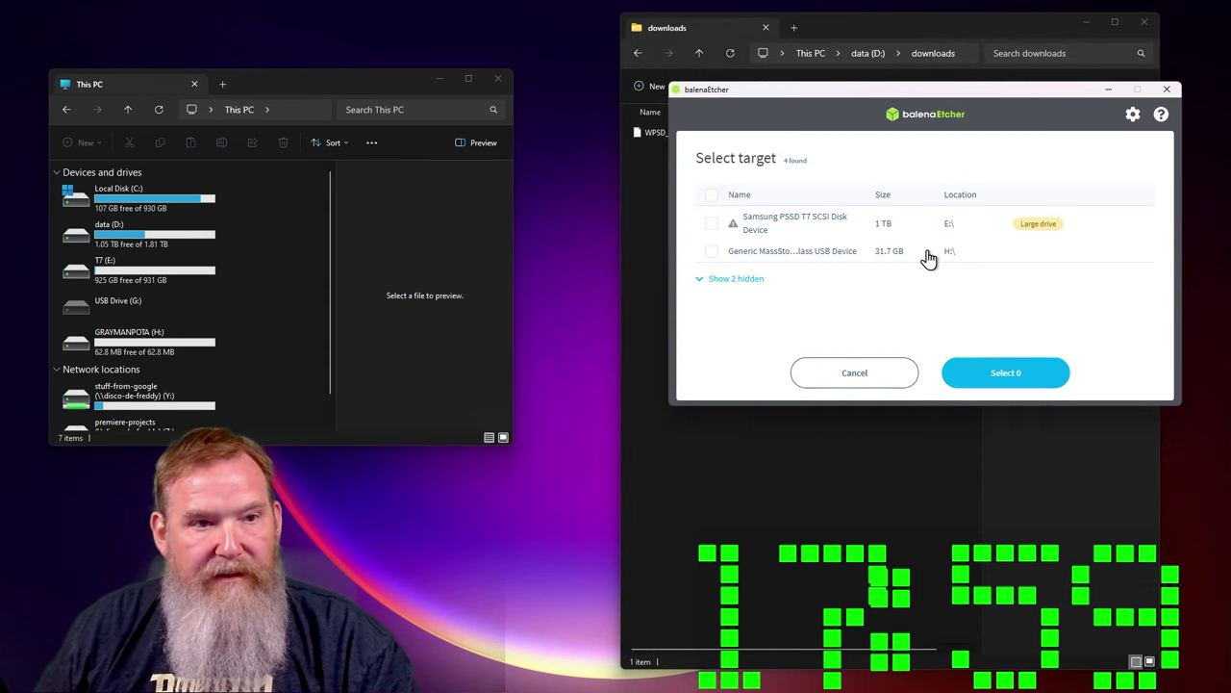
pyautogui.click(712, 253)
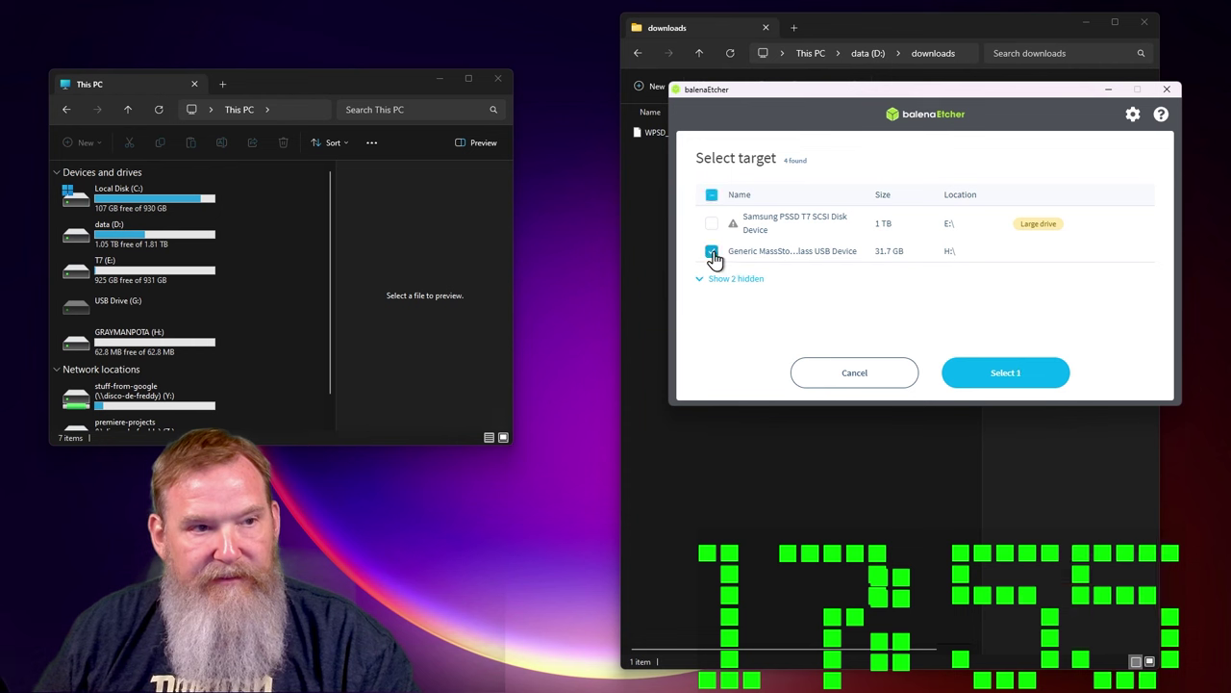
pyautogui.click(1009, 377)
pyautogui.click(1063, 256)
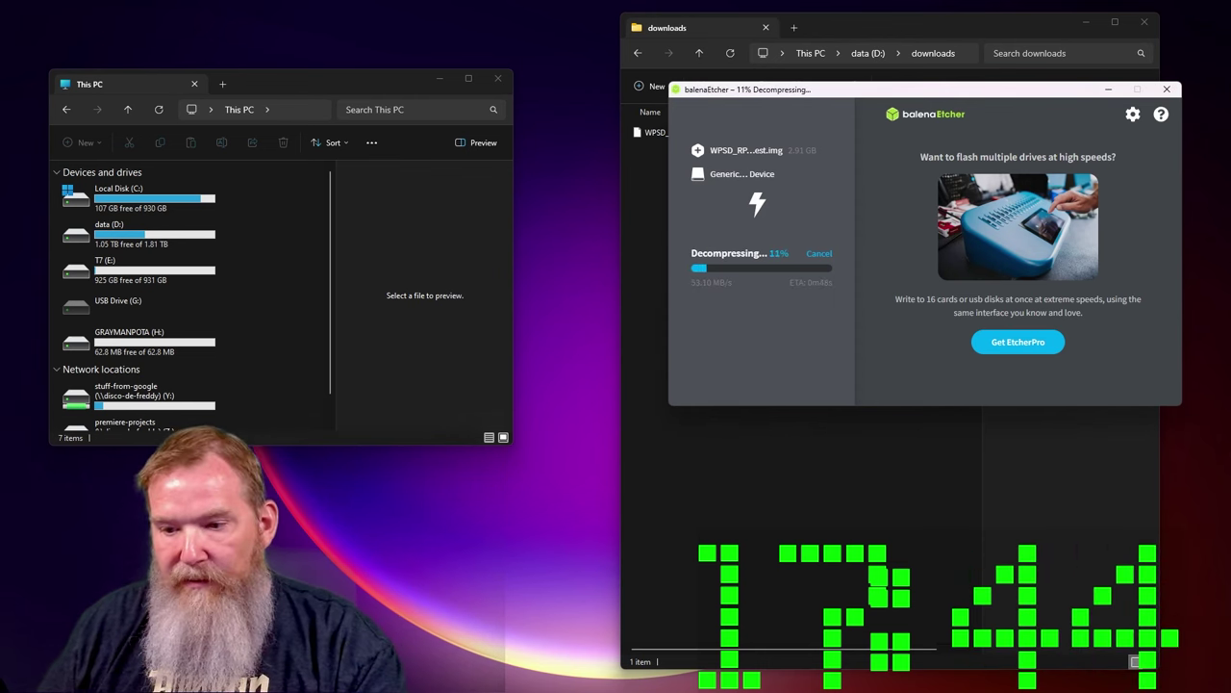
# Return to Chrome's WPSD WiFi Configuration Generator page.
pyautogui.hotkey('alt', 'Tab')
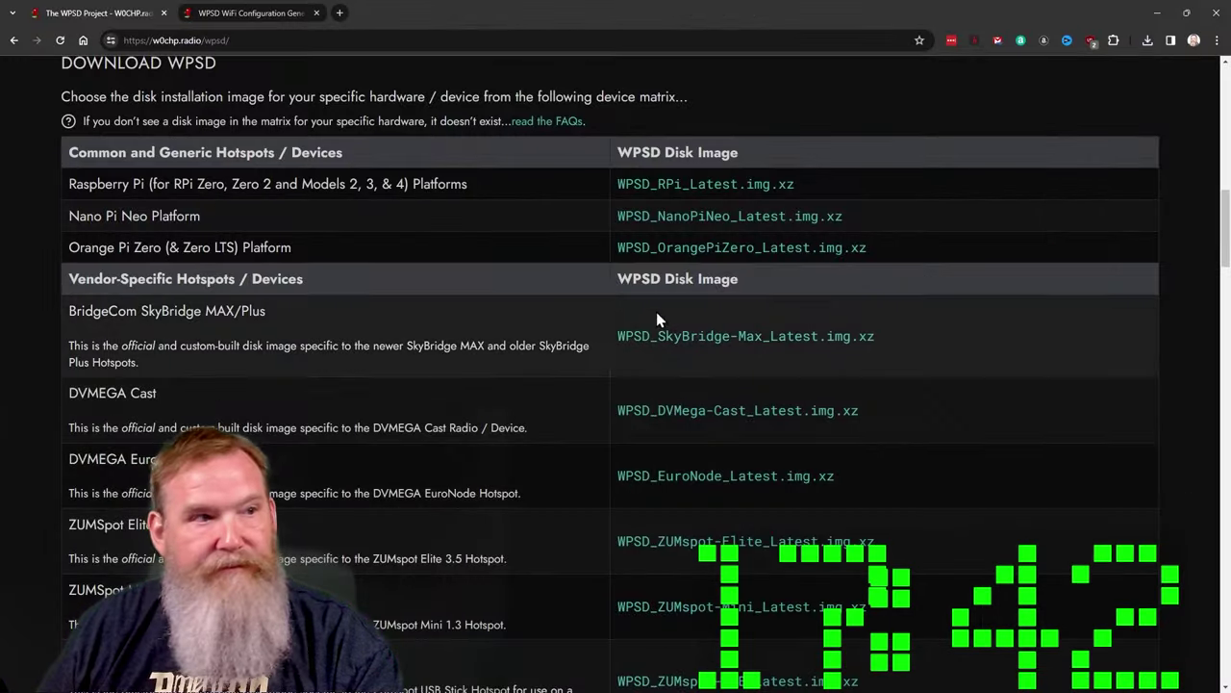
pyautogui.scroll(-2, 471, 279)
pyautogui.scroll(8, 466, 281)
pyautogui.scroll(4, 463, 282)
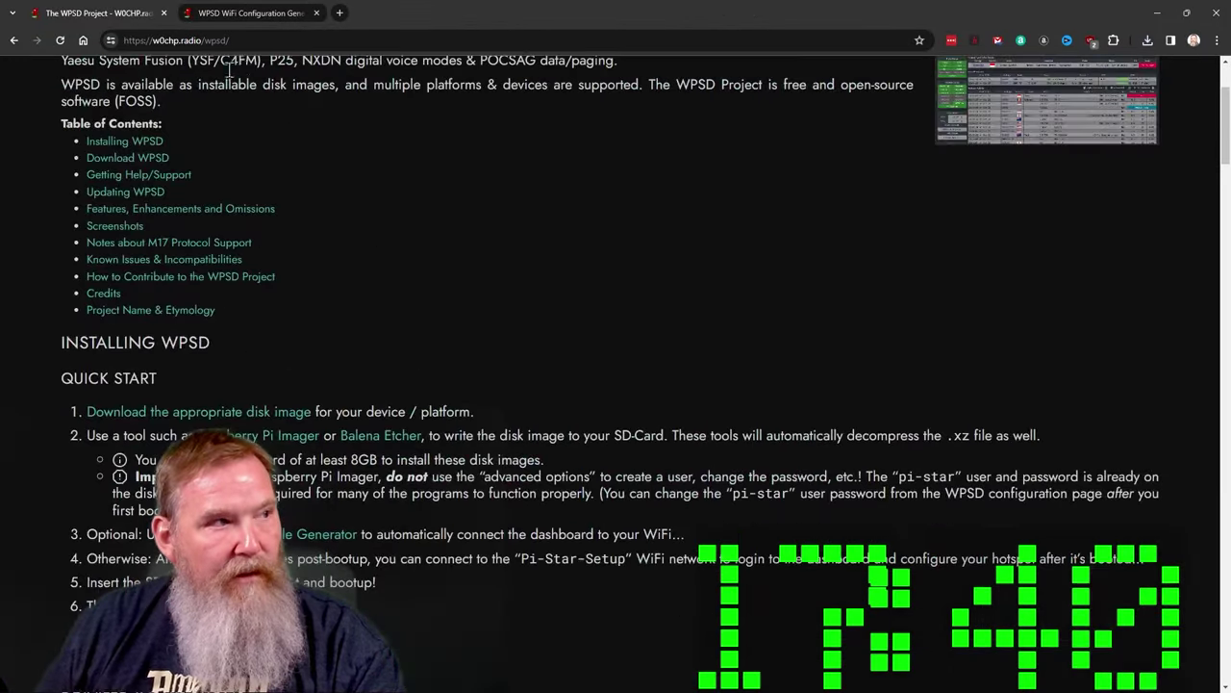
pyautogui.click(257, 12)
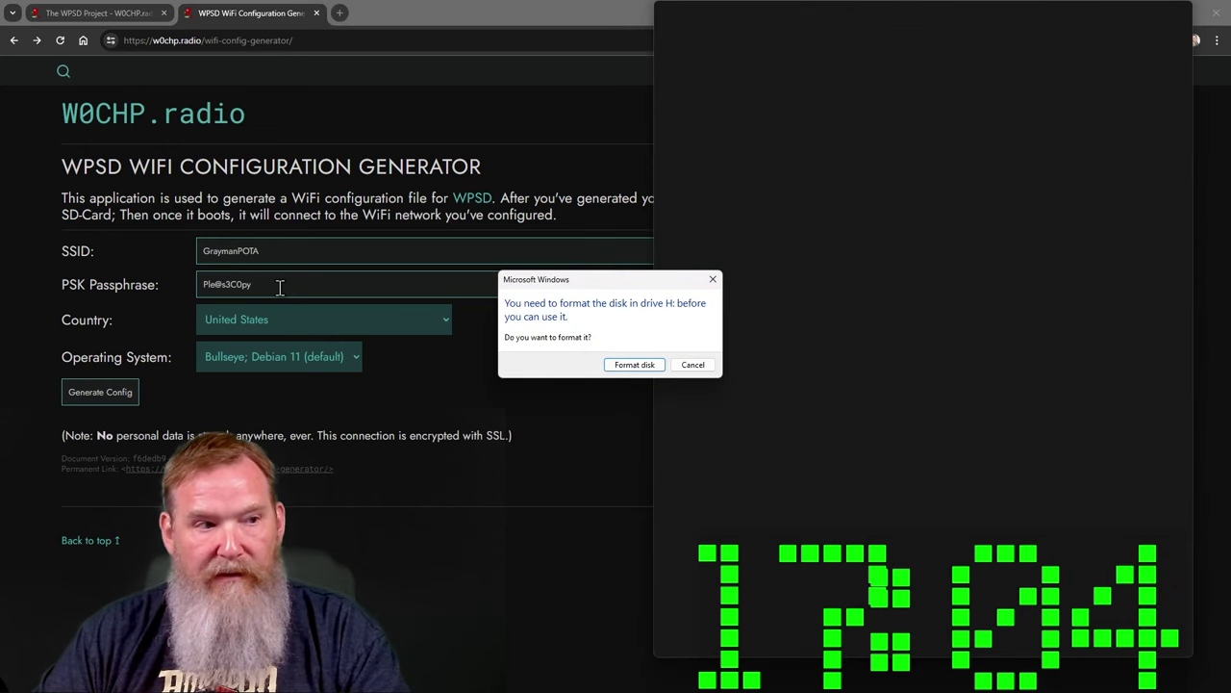
# Cancel formatting drive H: and dismiss the 'Location is not available' error.
pyautogui.click(692, 365)
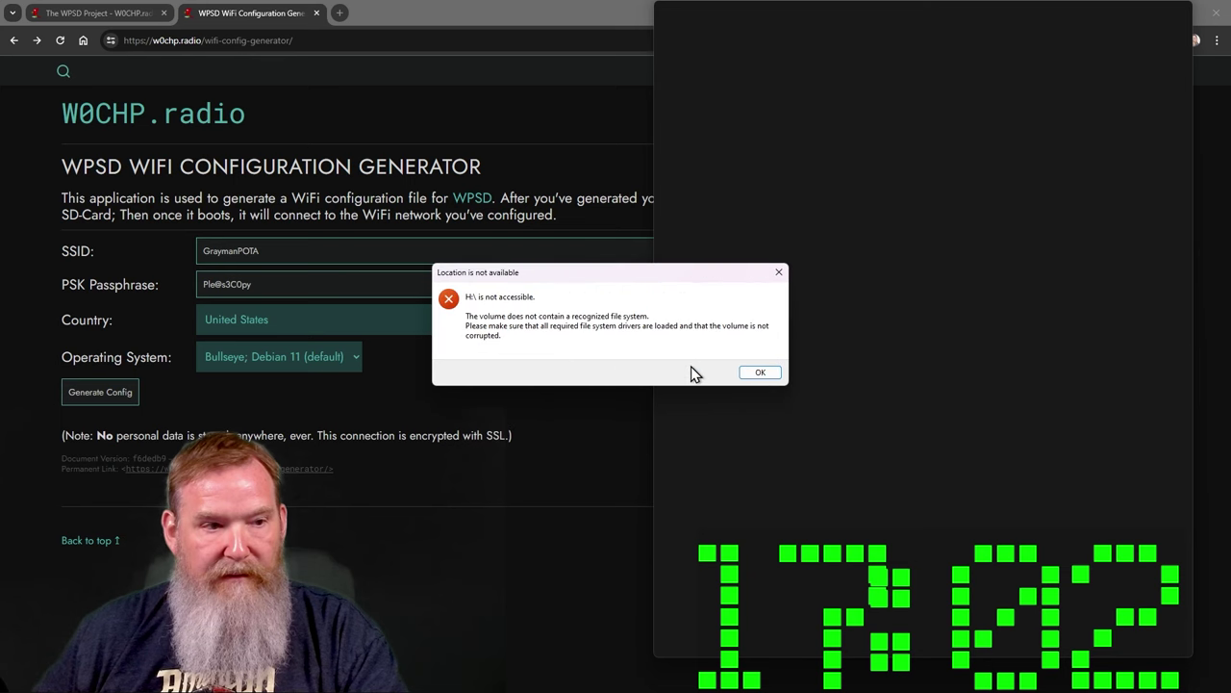
pyautogui.click(752, 375)
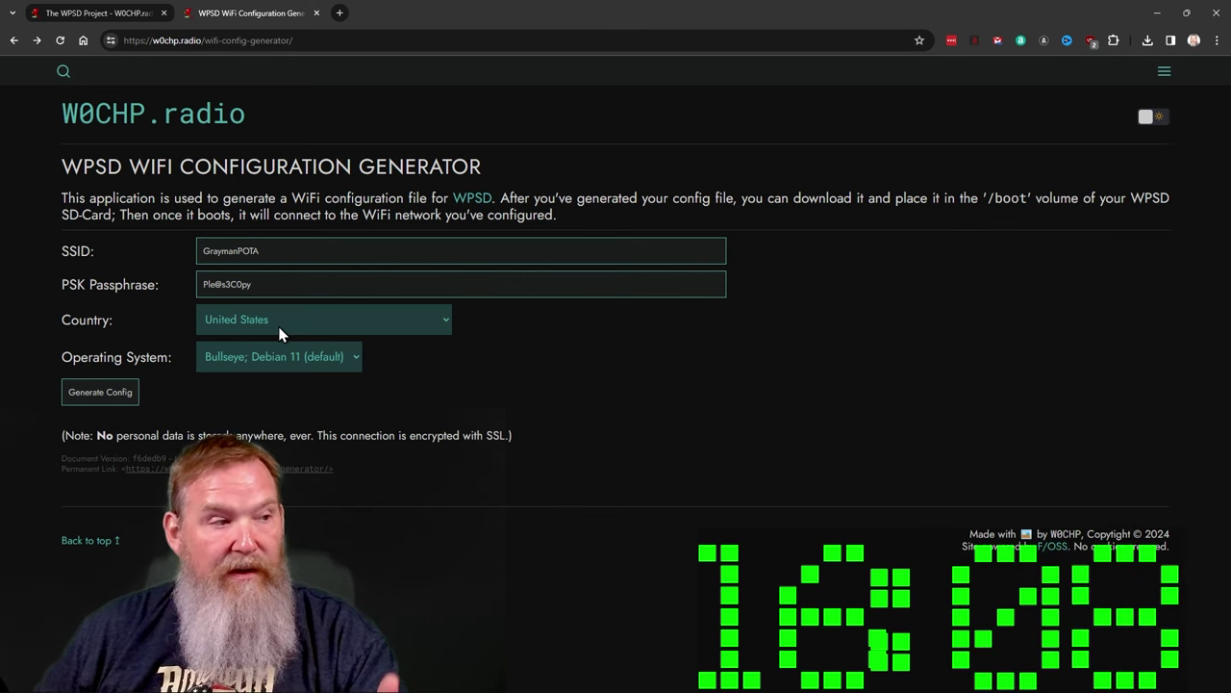
# Generate the WiFi config and download it as wpa_supplicant.conf (212 B).
pyautogui.click(114, 391)
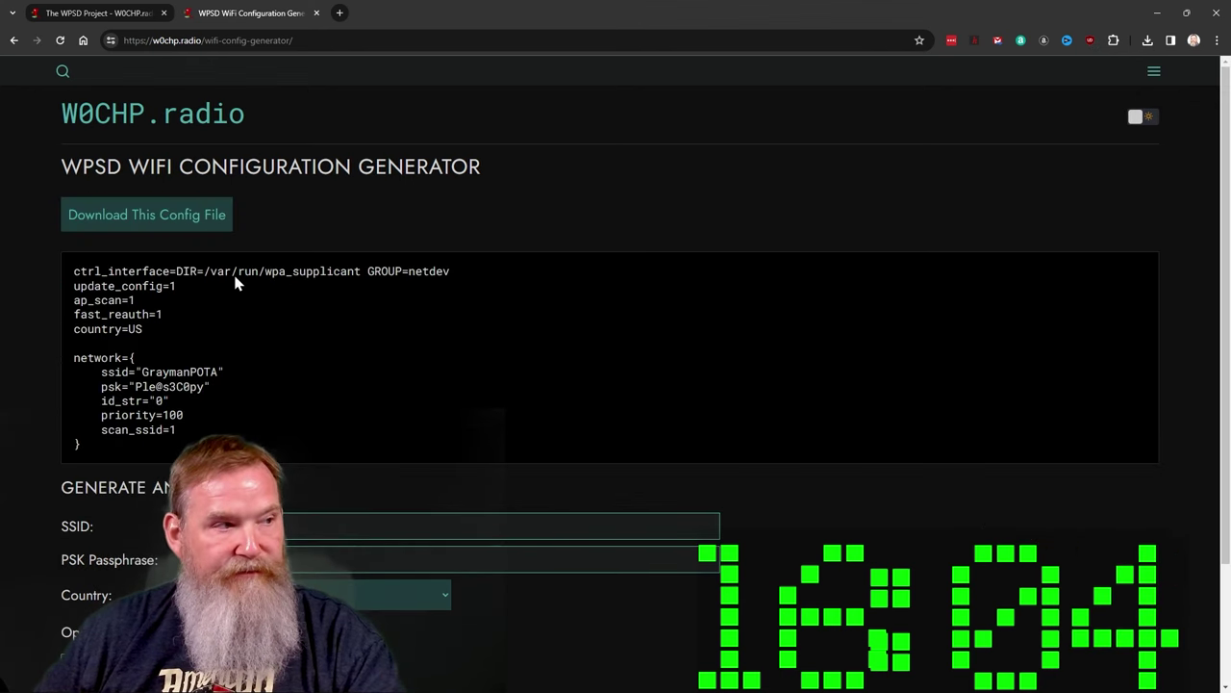
pyautogui.scroll(-1, 256, 270)
pyautogui.scroll(-1, 257, 269)
pyautogui.scroll(2, 256, 269)
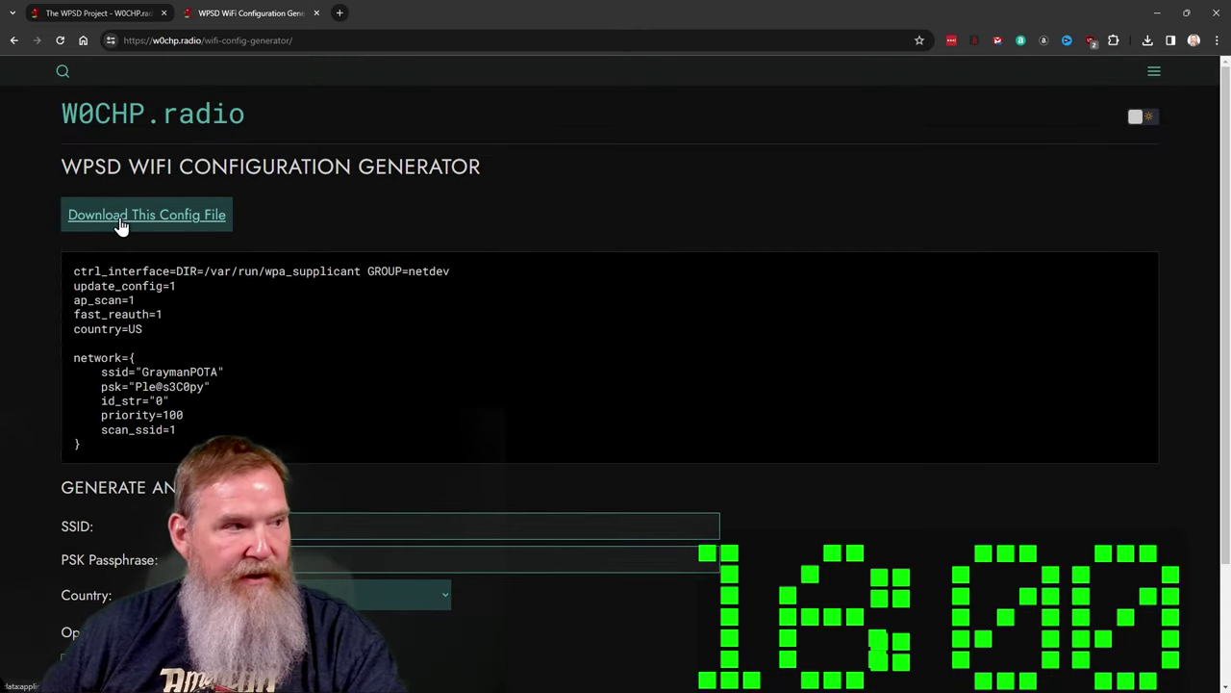
pyautogui.click(120, 224)
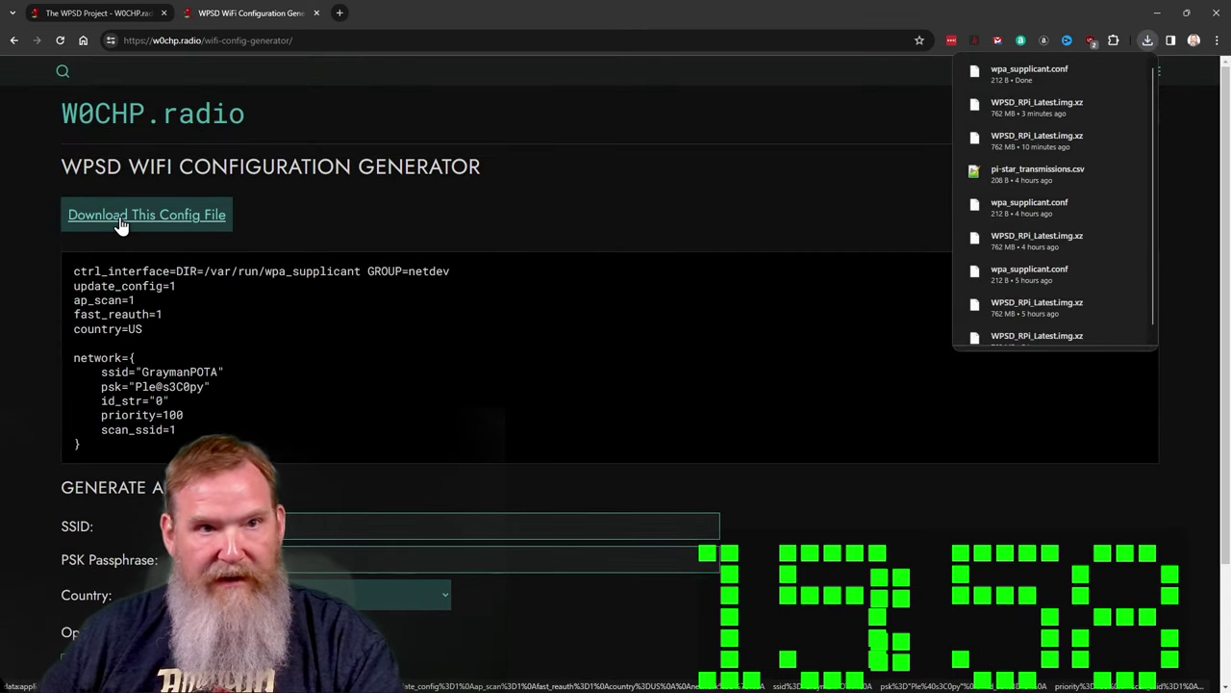
pyautogui.click(1156, 19)
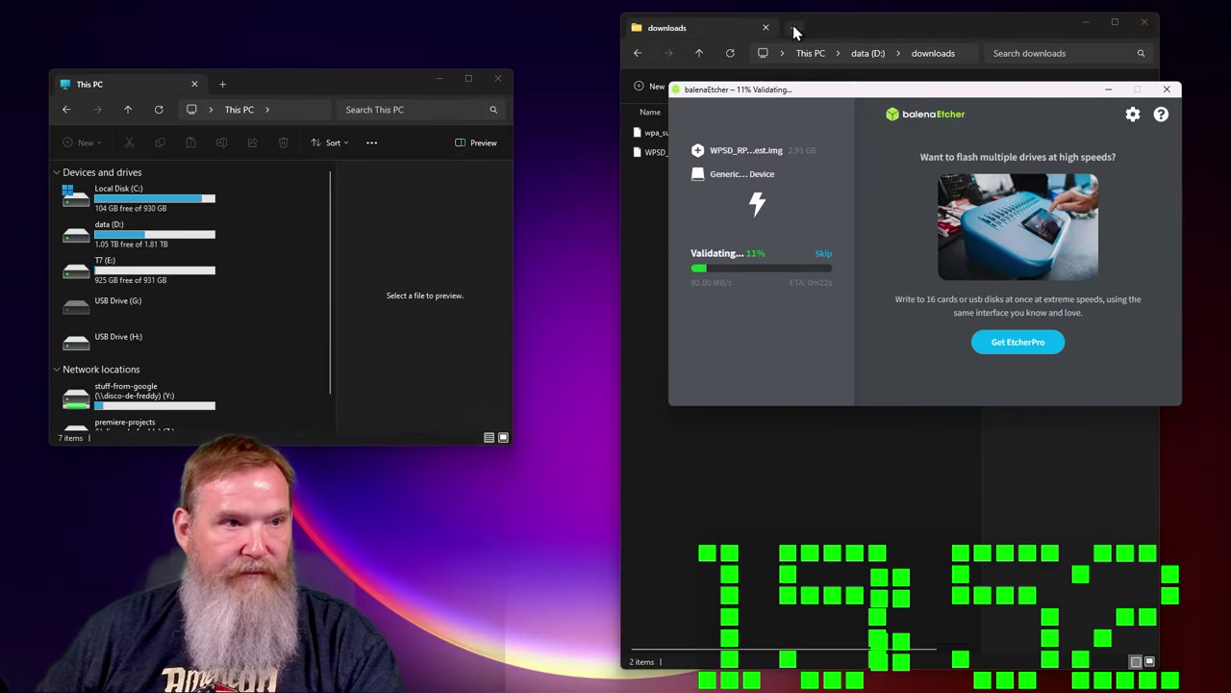
# Move the downloads window aside to watch balenaEtcher complete flashing and validation.
pyautogui.click(644, 230)
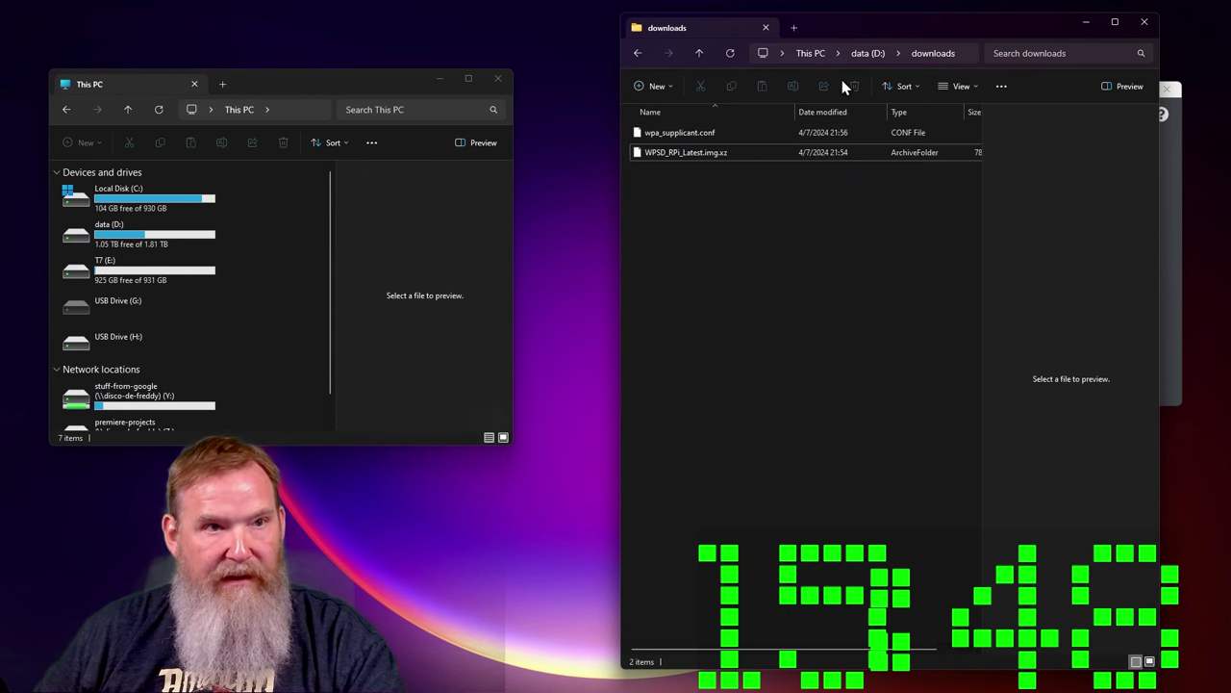
pyautogui.moveTo(970, 21); pyautogui.dragTo(619, 40)
pyautogui.click(998, 96)
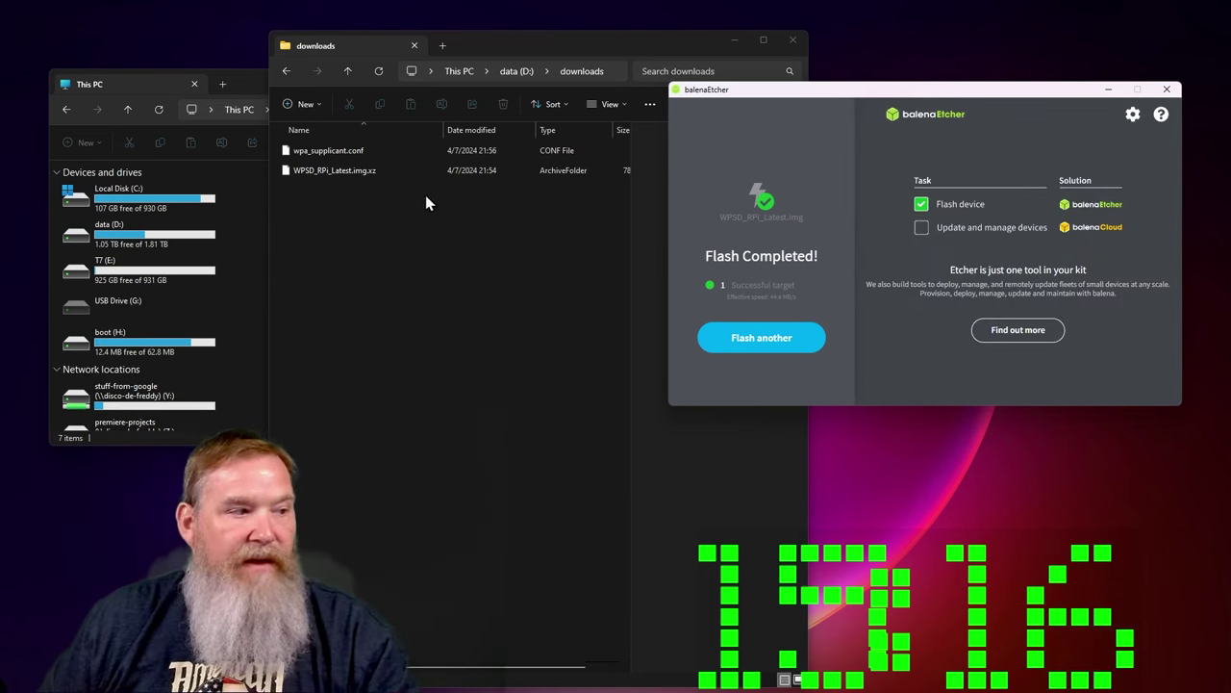
# Copy wpa_supplicant.conf from downloads onto the boot (H:) drive.
pyautogui.click(1167, 90)
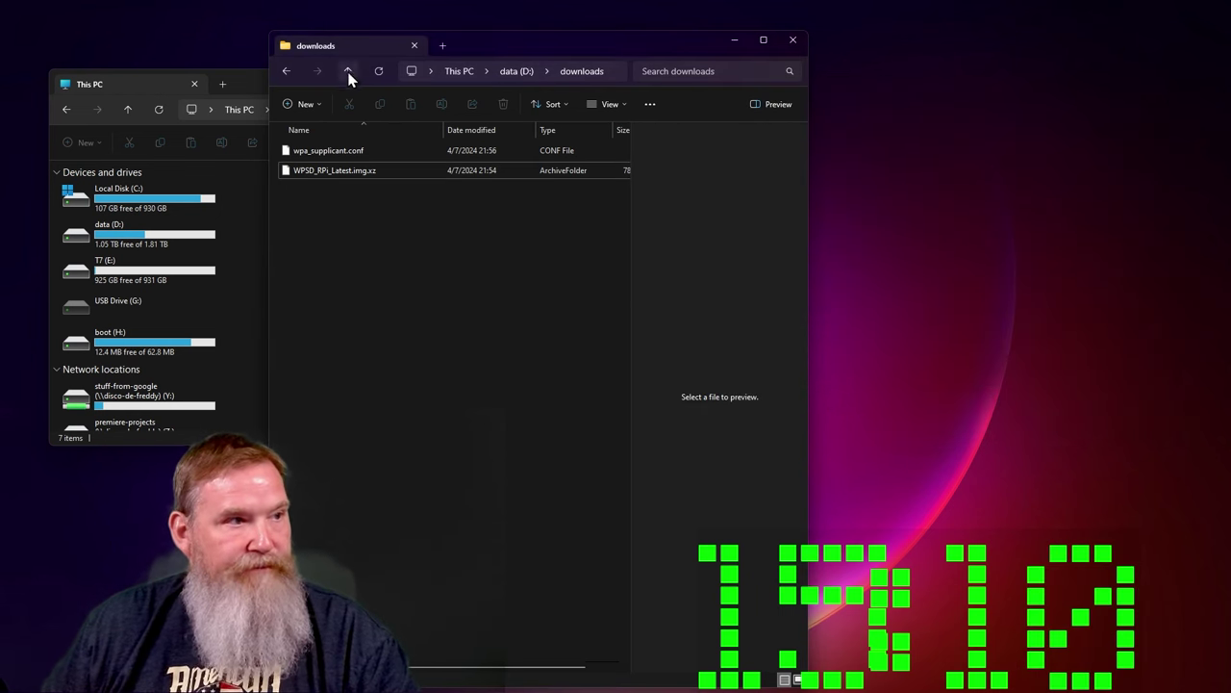
pyautogui.doubleClick(162, 345)
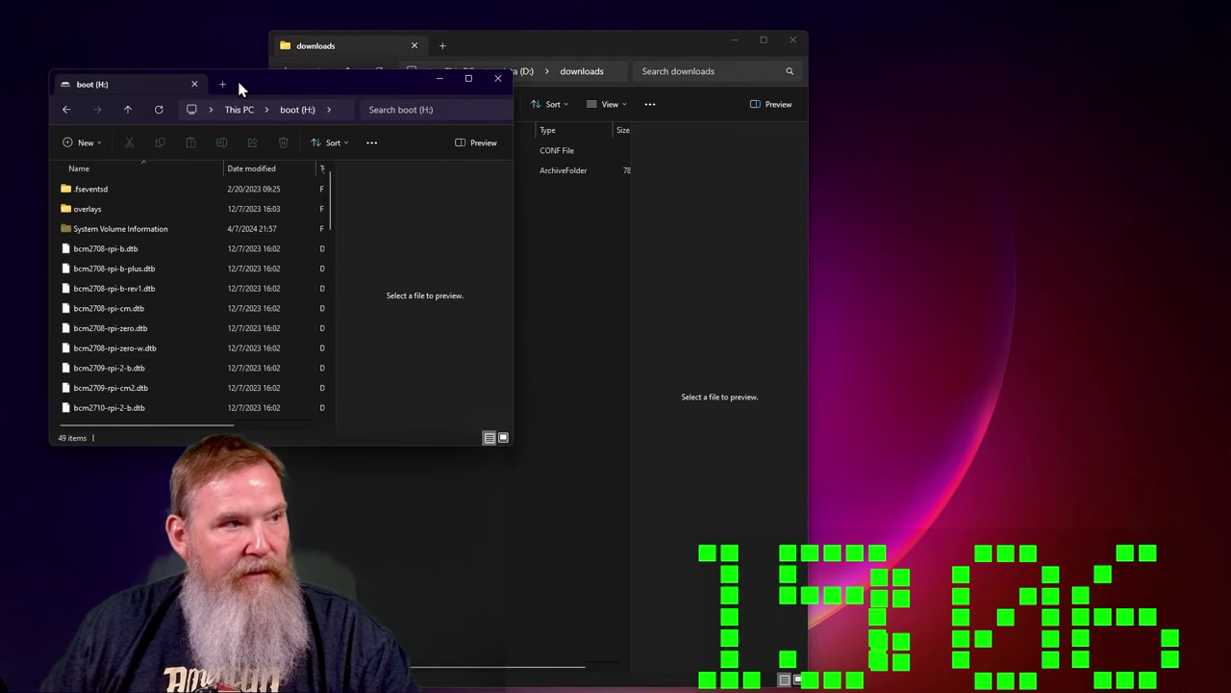
pyautogui.moveTo(239, 91); pyautogui.dragTo(935, 105)
pyautogui.scroll(-10, 820, 277)
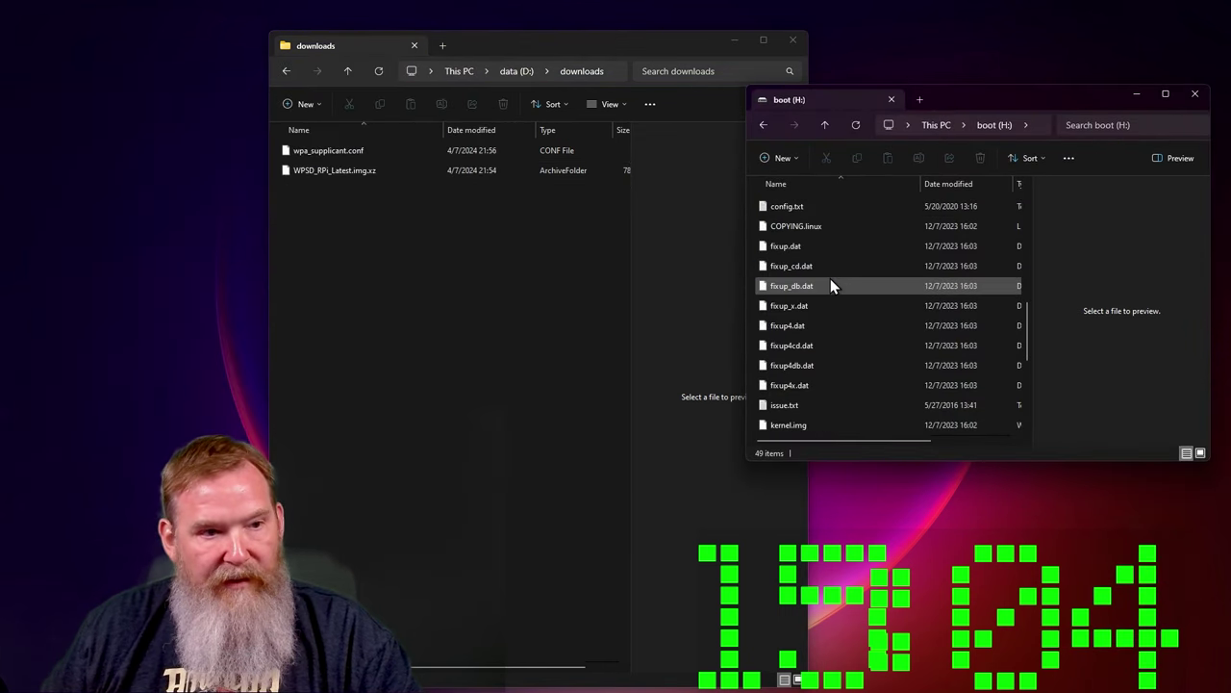
pyautogui.scroll(10, 830, 281)
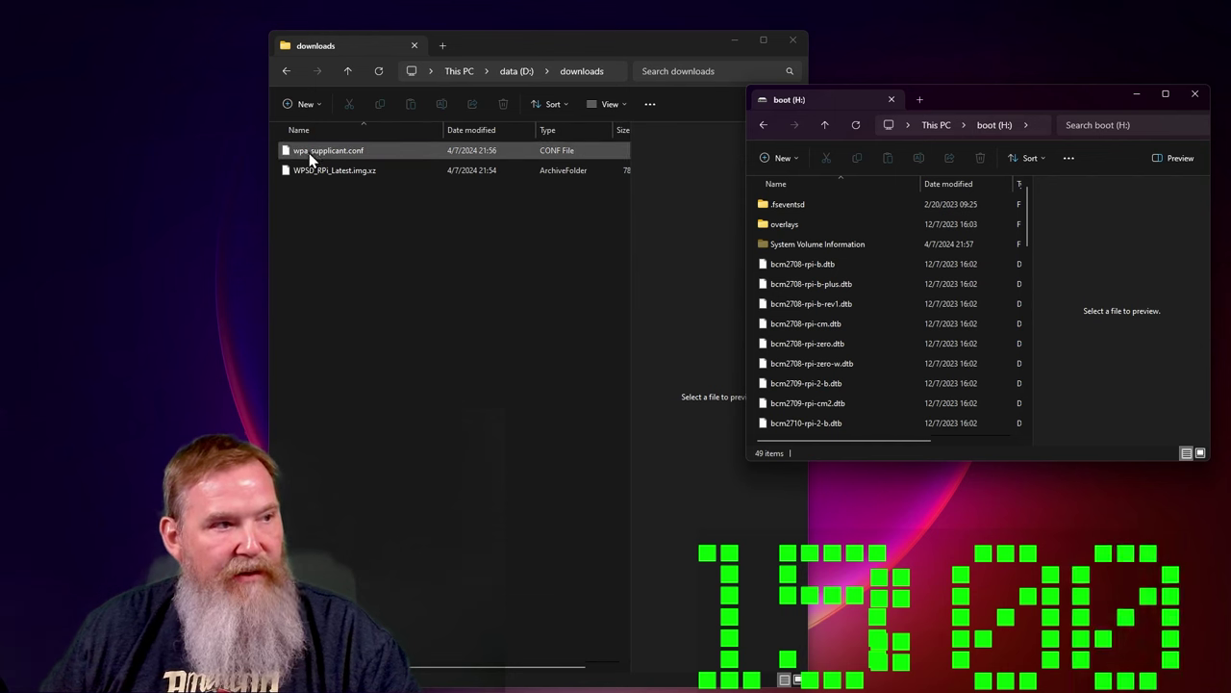
pyautogui.moveTo(309, 161); pyautogui.dragTo(849, 374)
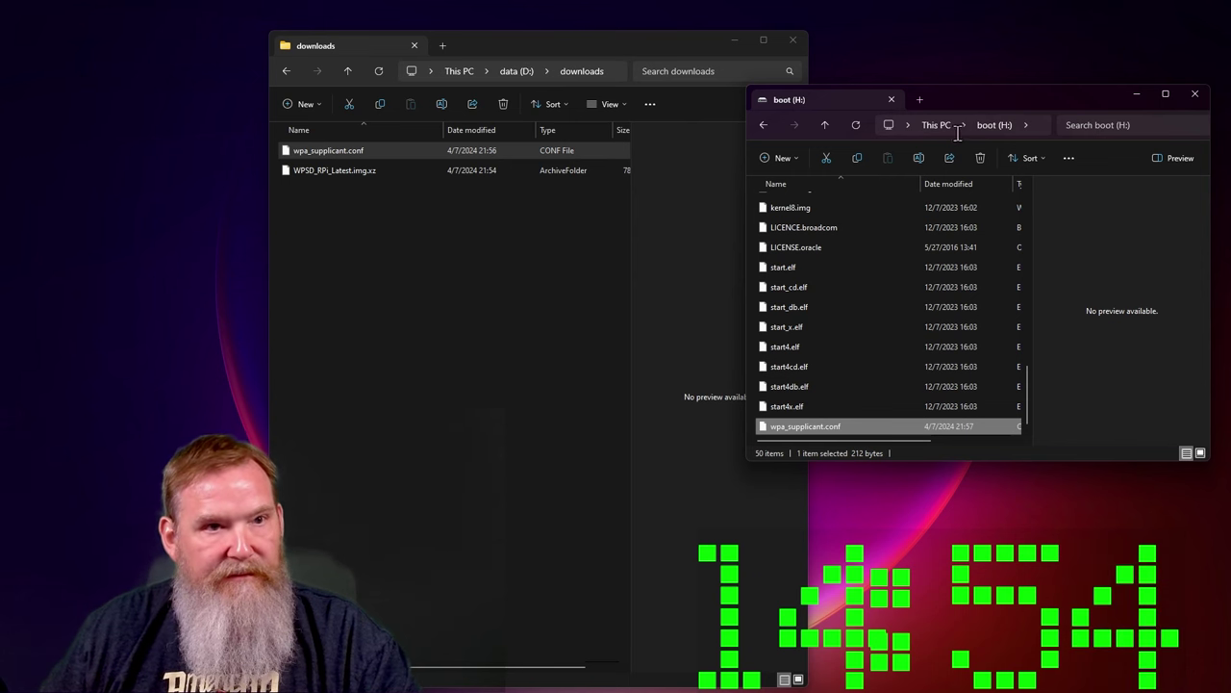
# Eject the boot (H:) drive from This PC.
pyautogui.click(823, 124)
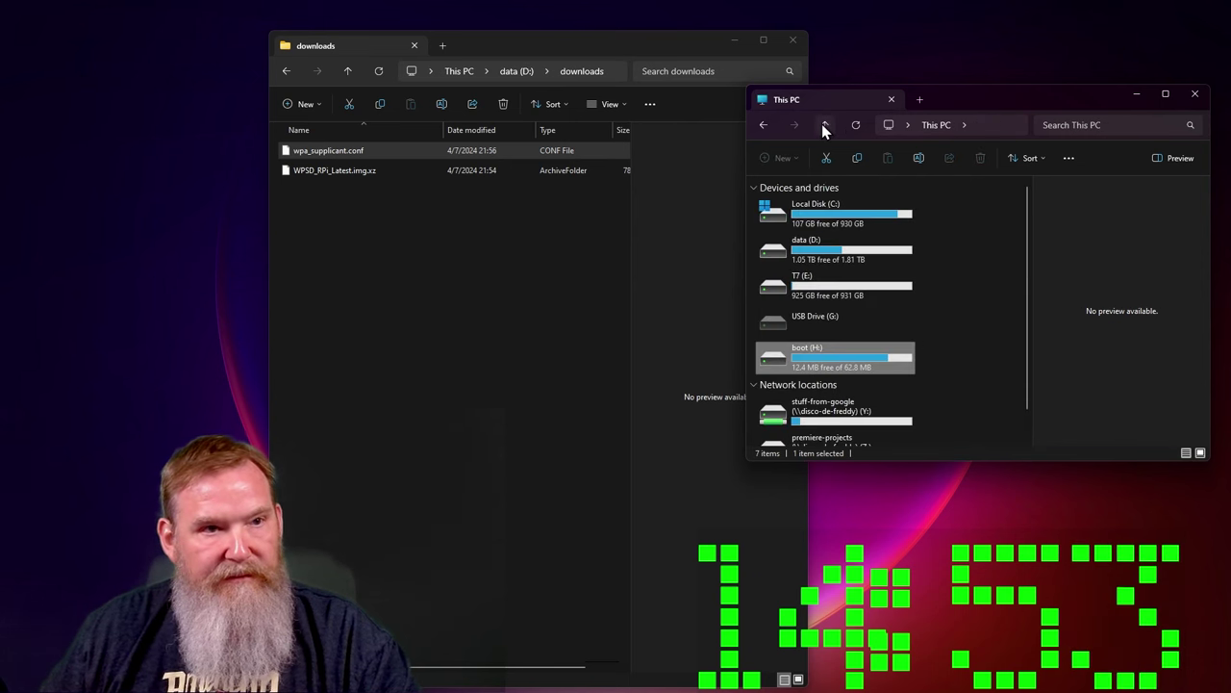
pyautogui.rightClick(836, 367)
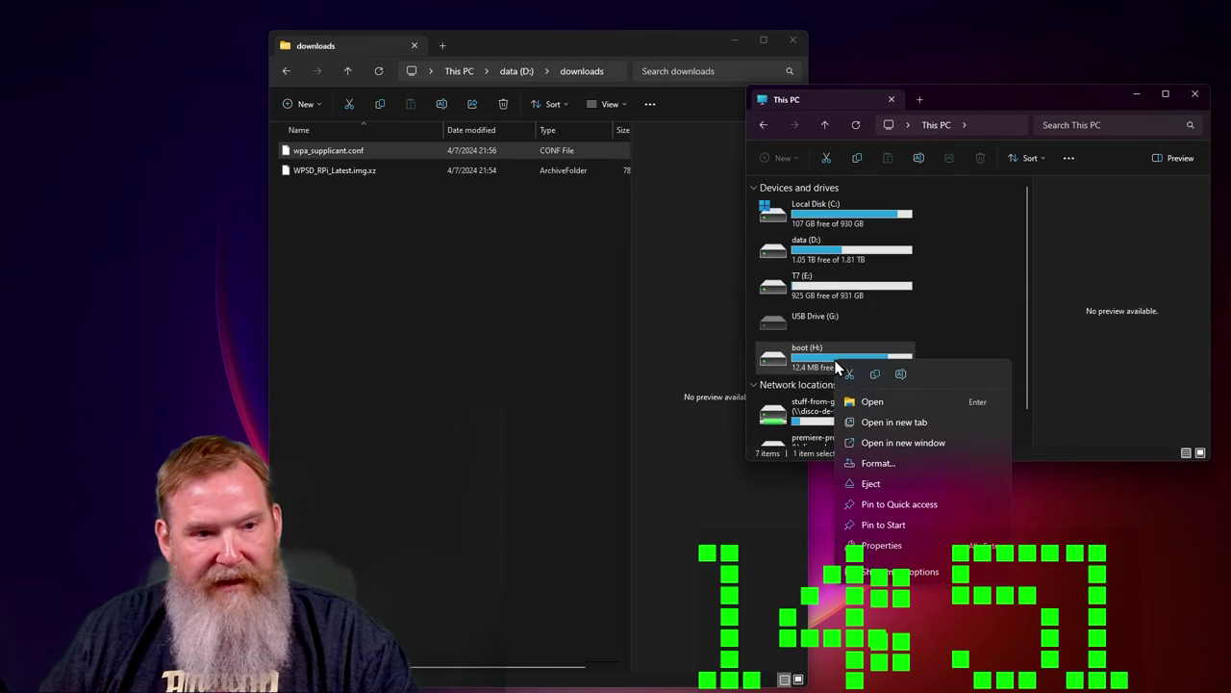
pyautogui.click(900, 484)
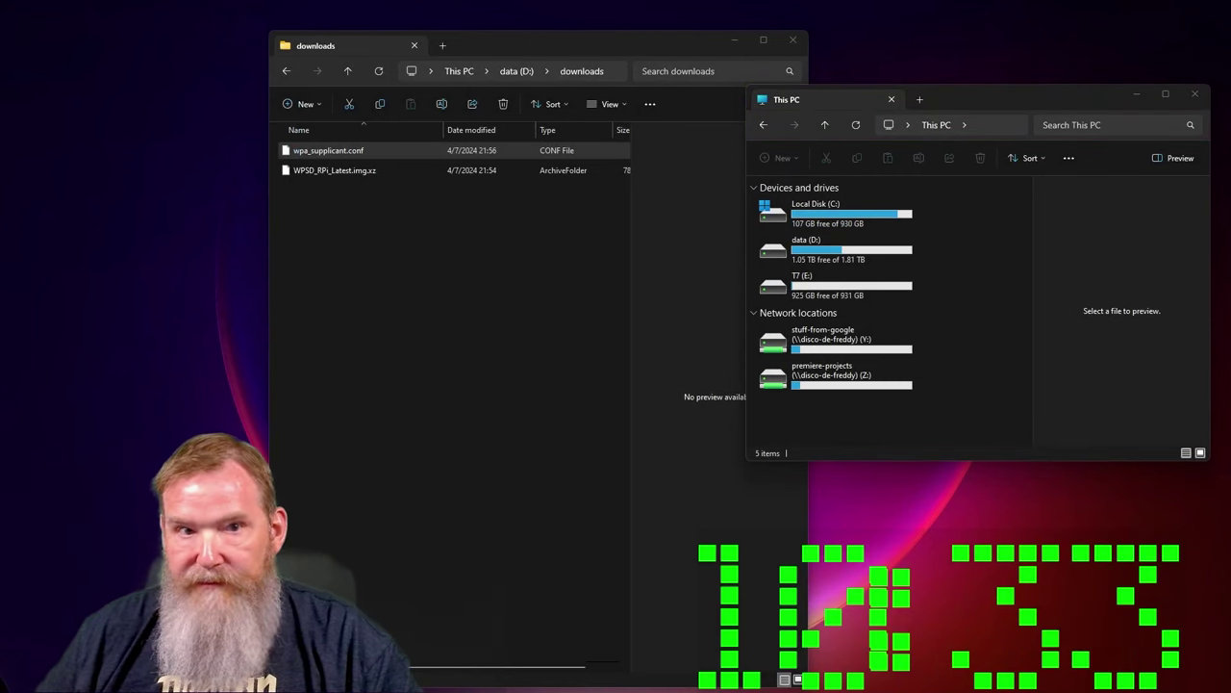
# Open a new Chrome tab and enter the hotspot address 10.10.200.198.
pyautogui.hotkey('alt', 'Tab')
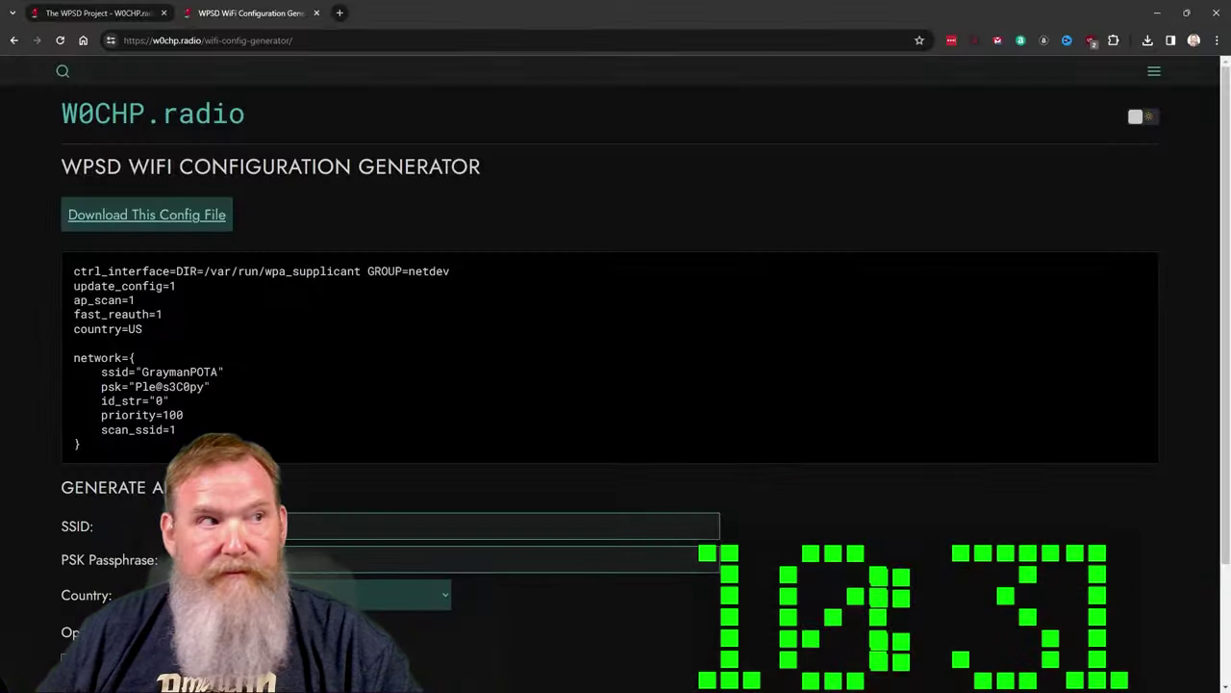
pyautogui.click(340, 13)
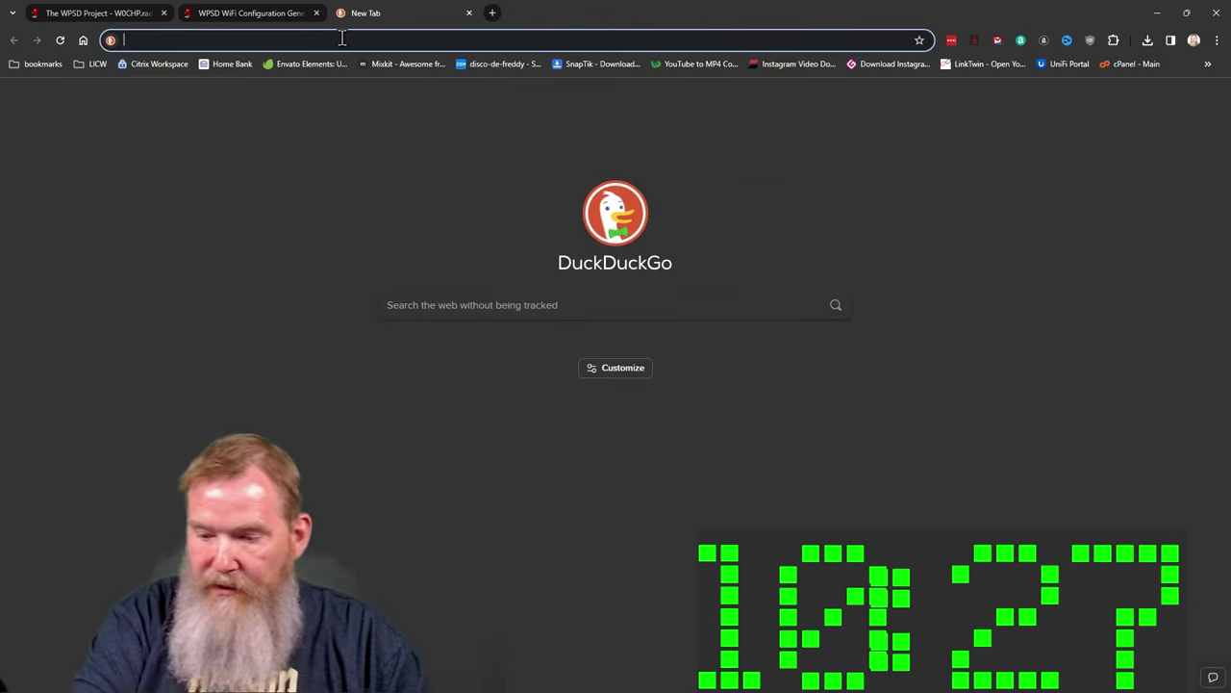
pyautogui.write('10.10')
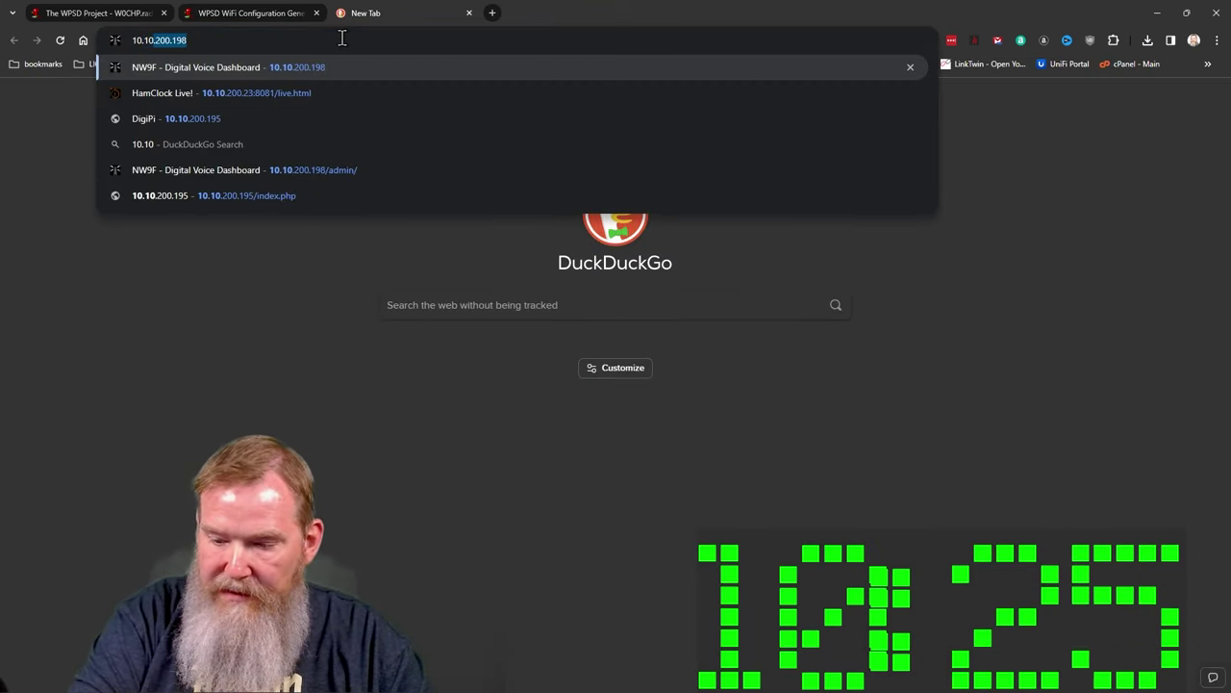
pyautogui.write('.200.')
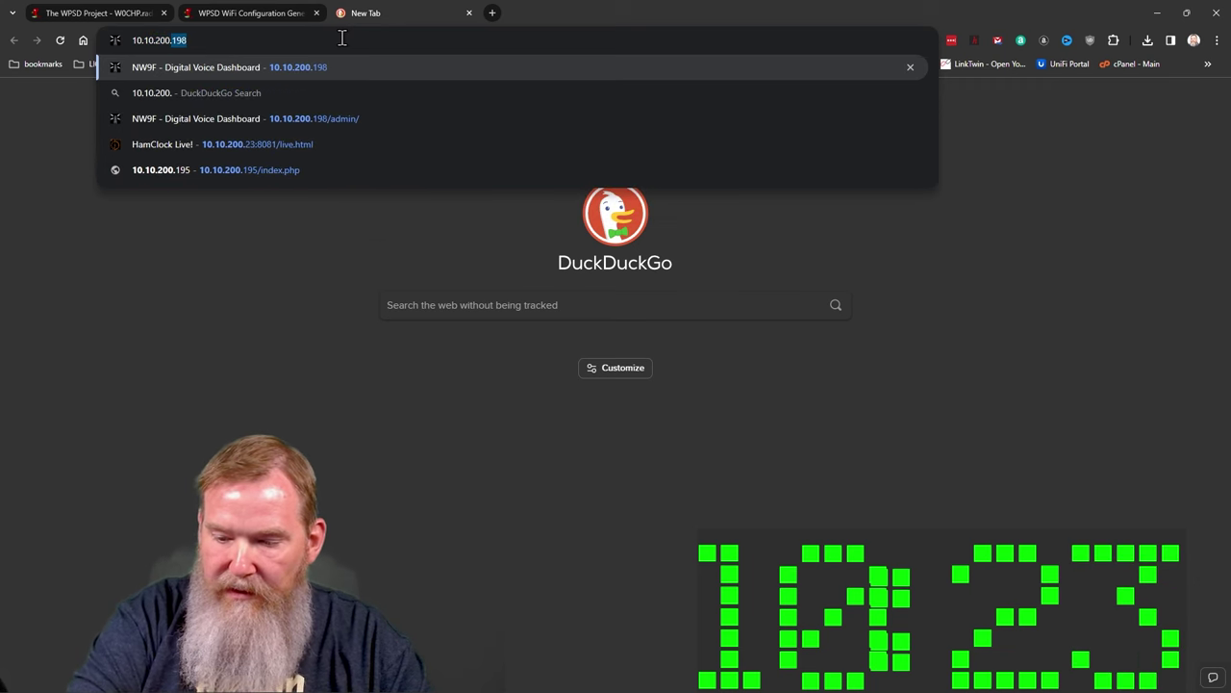
pyautogui.write('198')
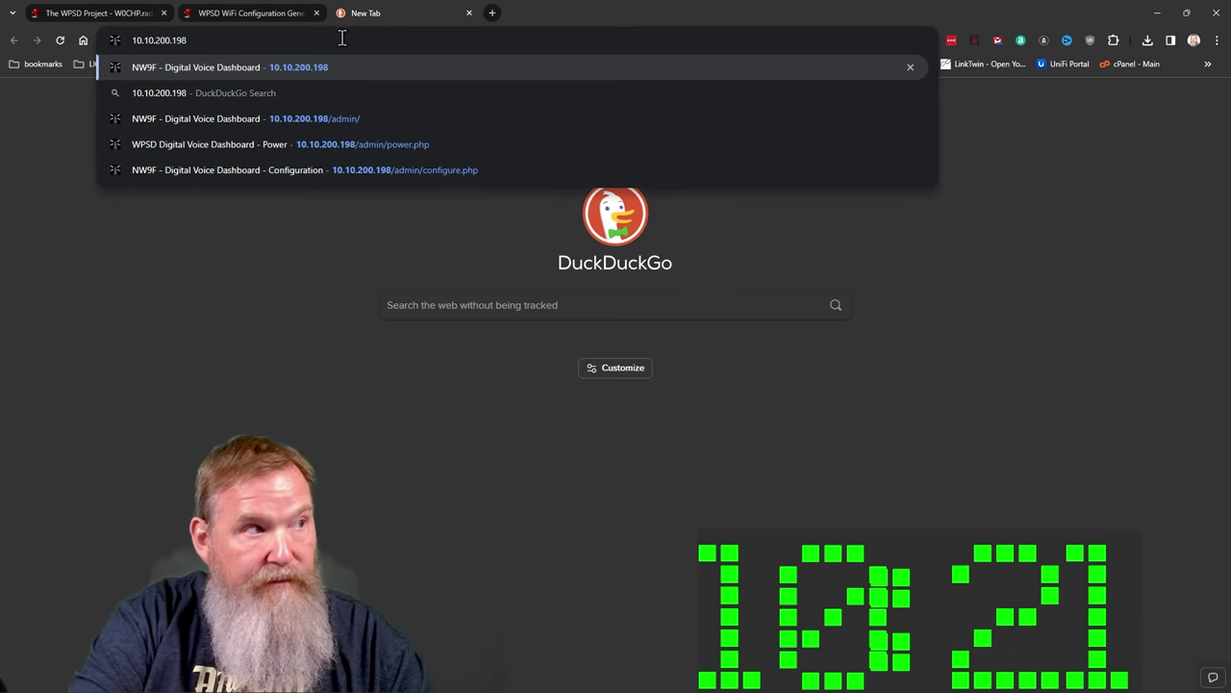
# Load the WPSD dashboard at 10.10.200.198.
pyautogui.press('Return')
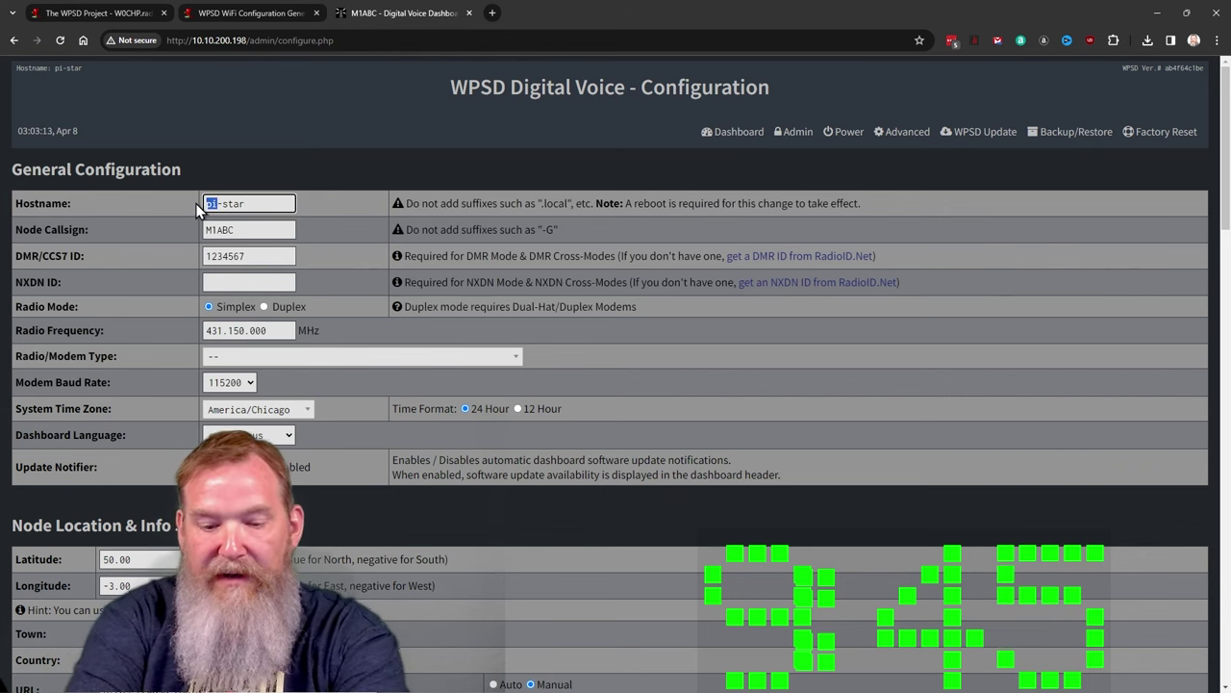
# Rename the hostname to gray-star and enter the operator's callsign as Node Callsign.
pyautogui.write('gr')
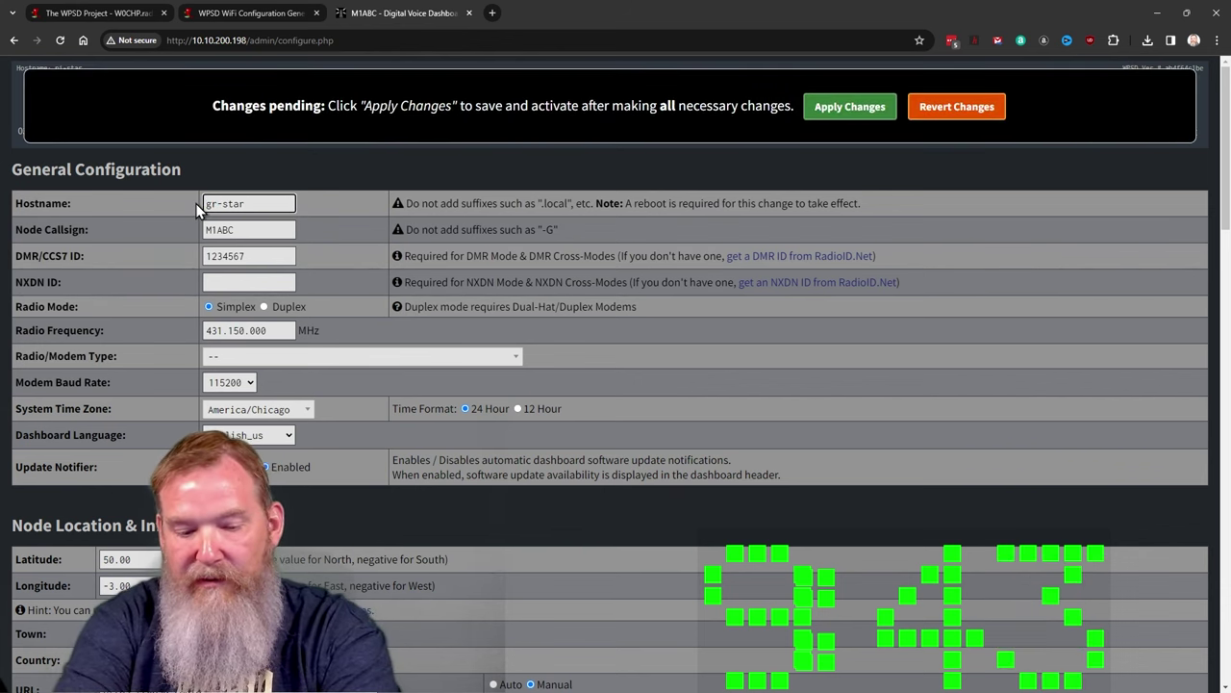
pyautogui.write('ay')
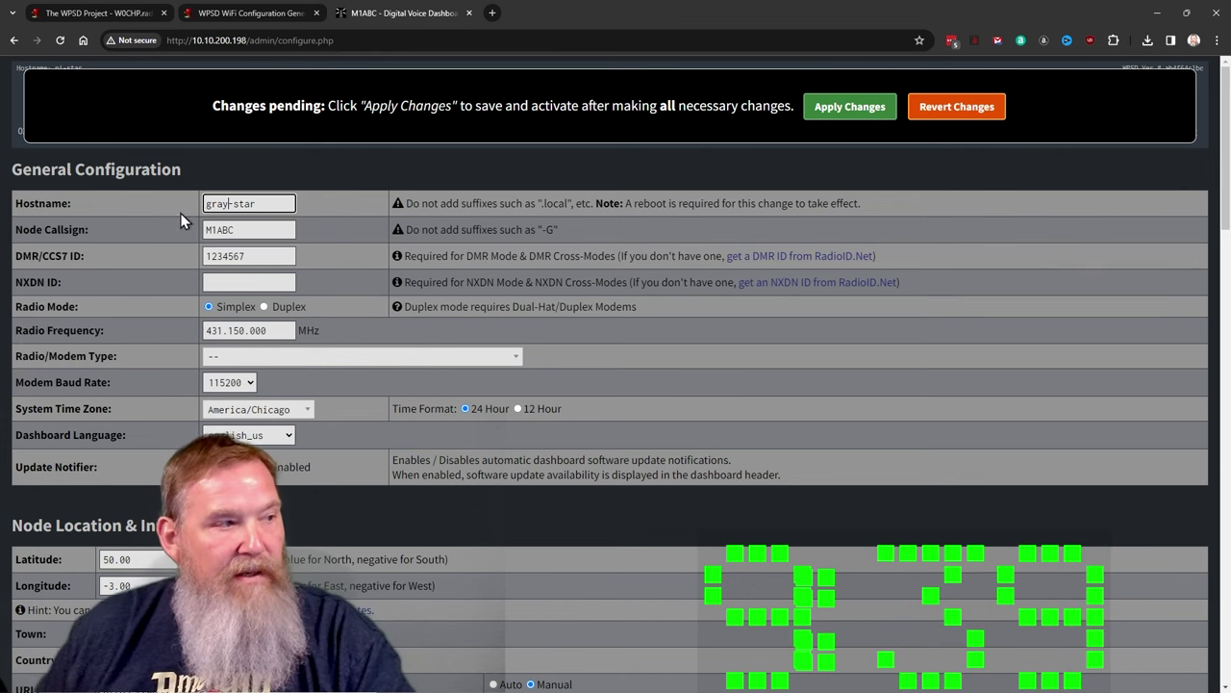
pyautogui.click(245, 227)
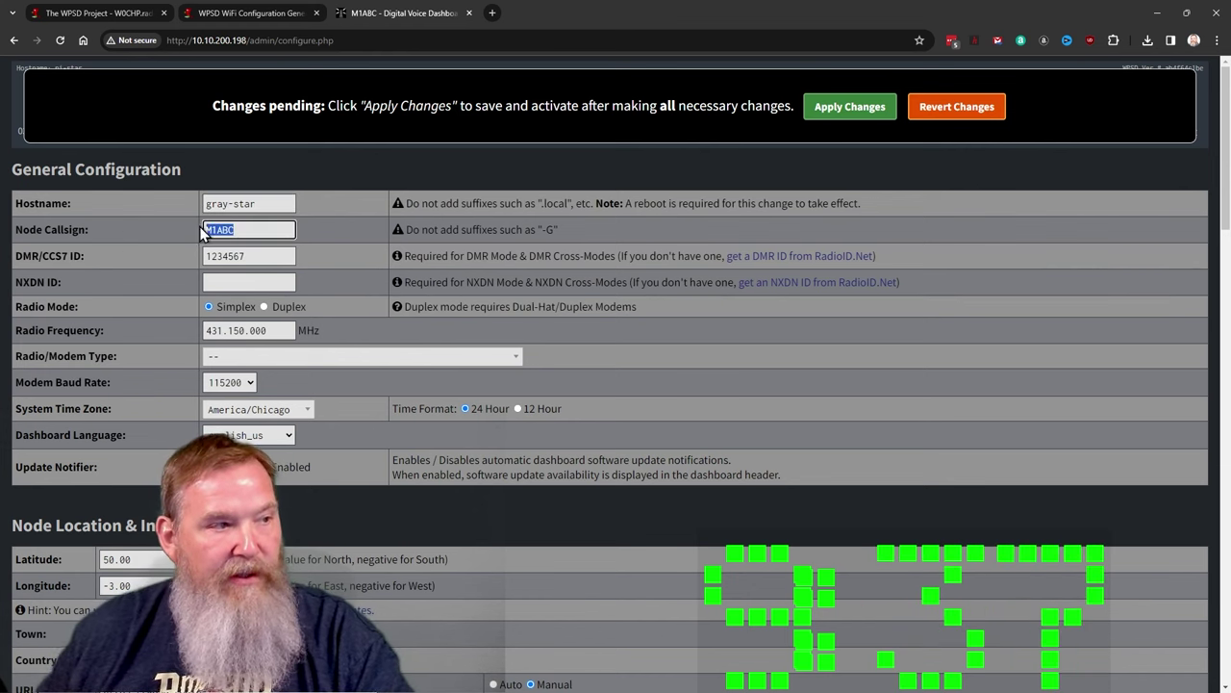
pyautogui.write('NW')
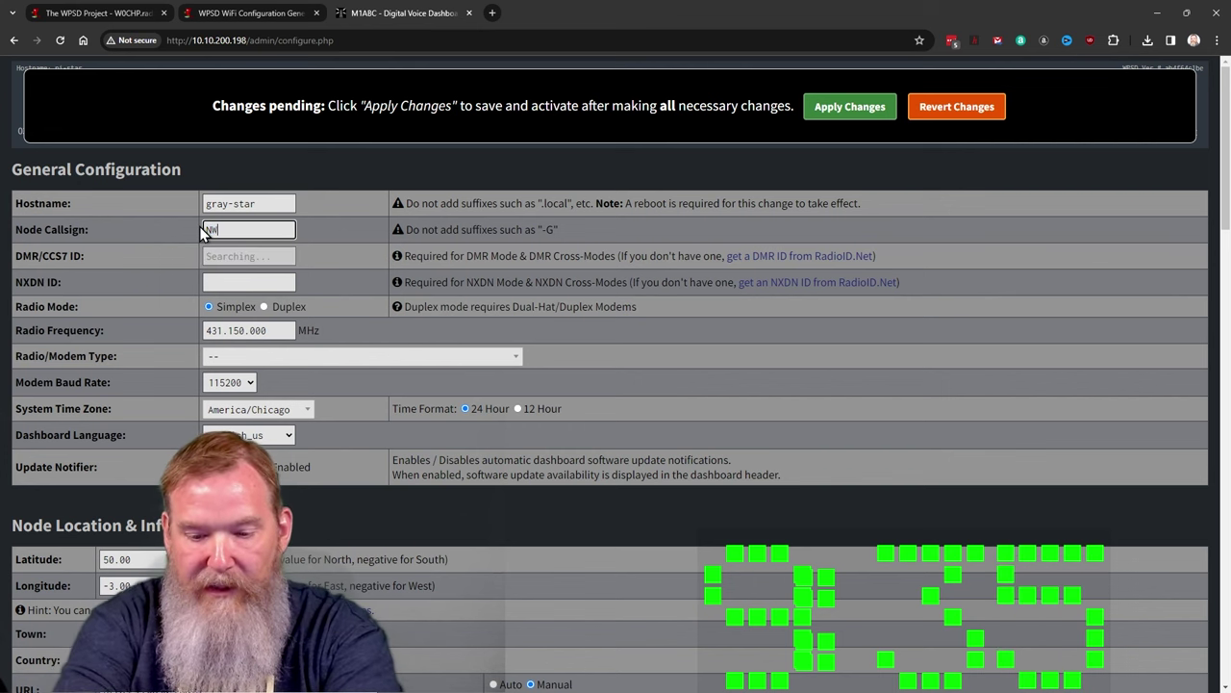
pyautogui.write('9F')
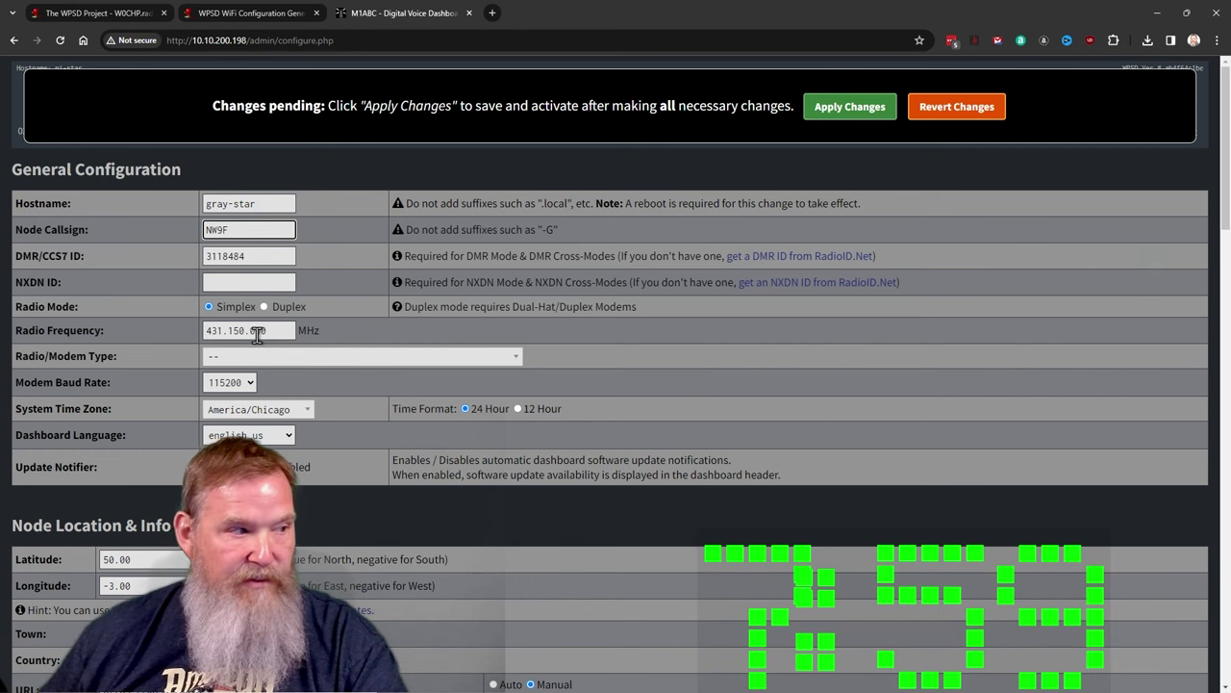
# Choose STM32-DVM / MMDVM_HS - Raspberry Pi Hat (GPIO) as the Radio/Modem Type.
pyautogui.click(304, 358)
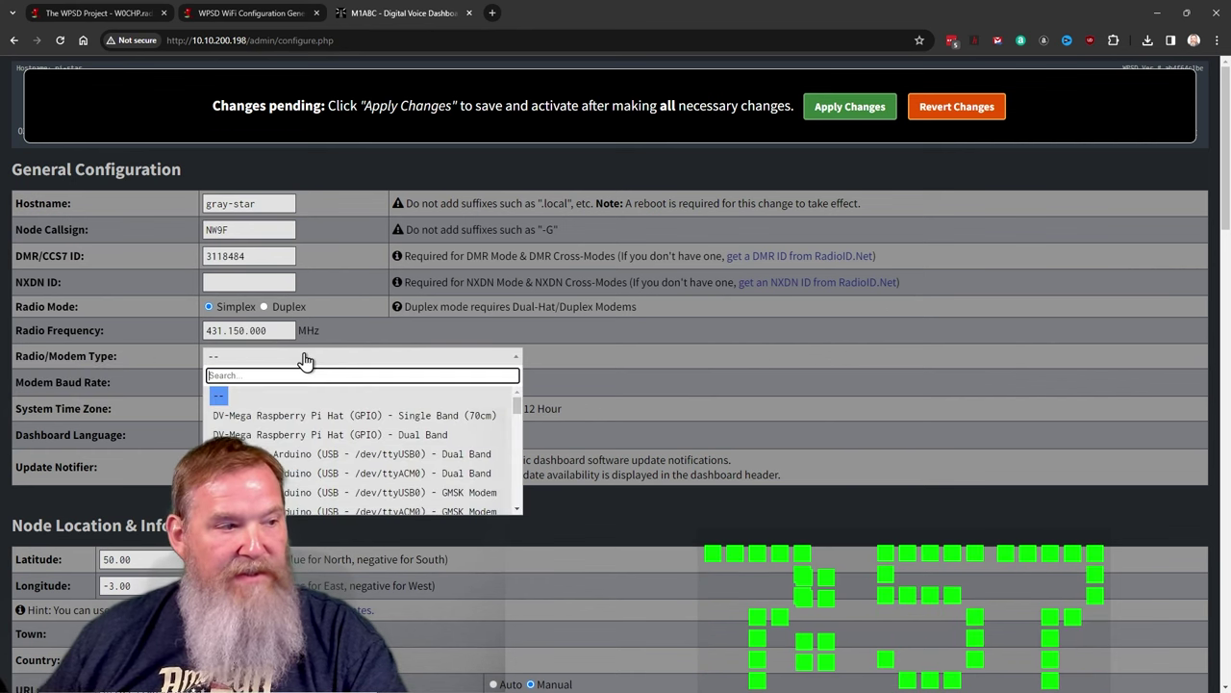
pyautogui.moveTo(515, 406); pyautogui.dragTo(516, 422)
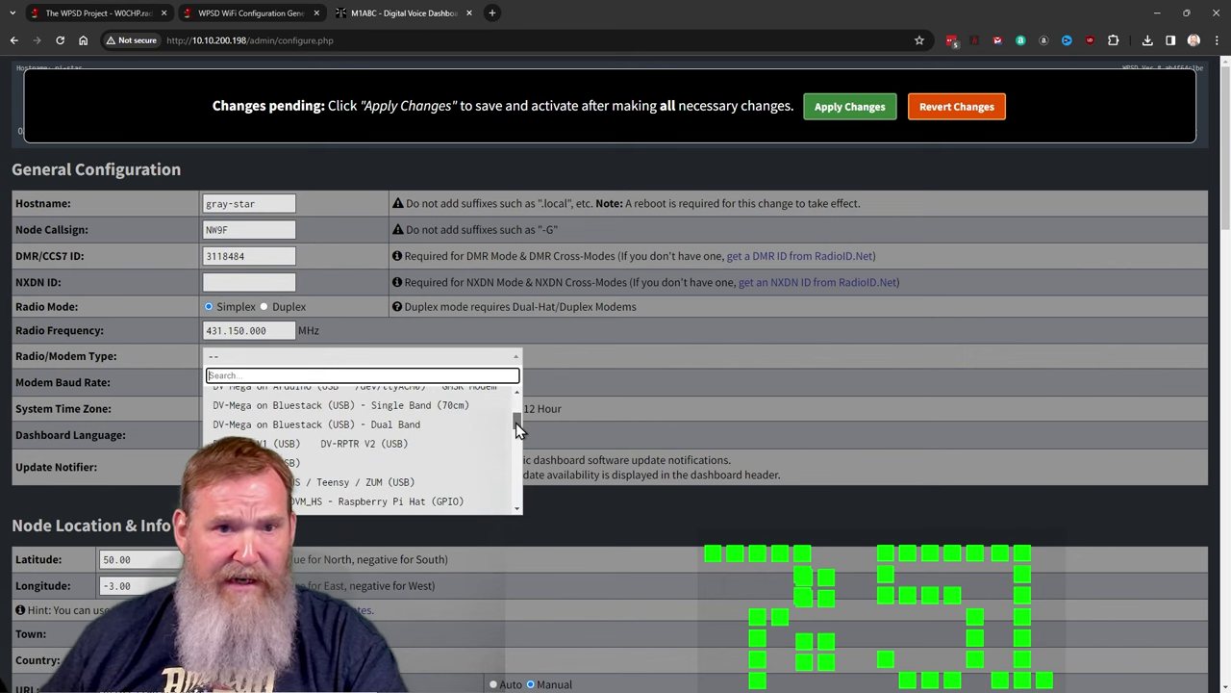
pyautogui.moveTo(516, 422); pyautogui.dragTo(517, 431)
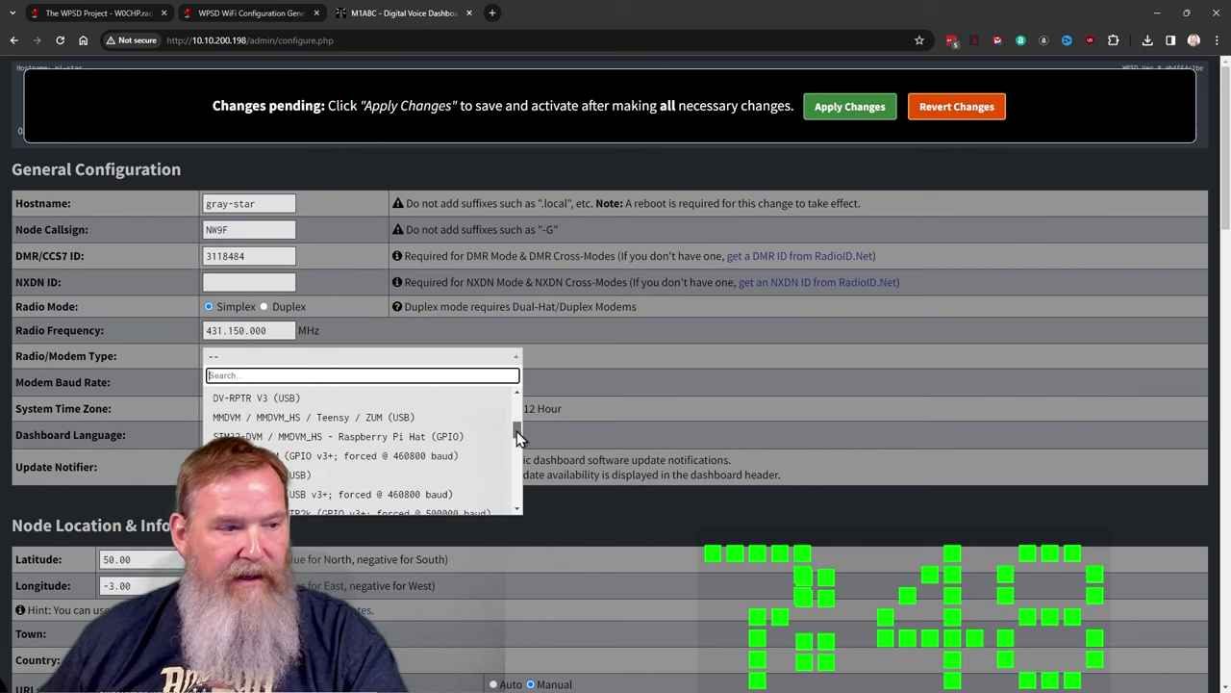
pyautogui.click(293, 441)
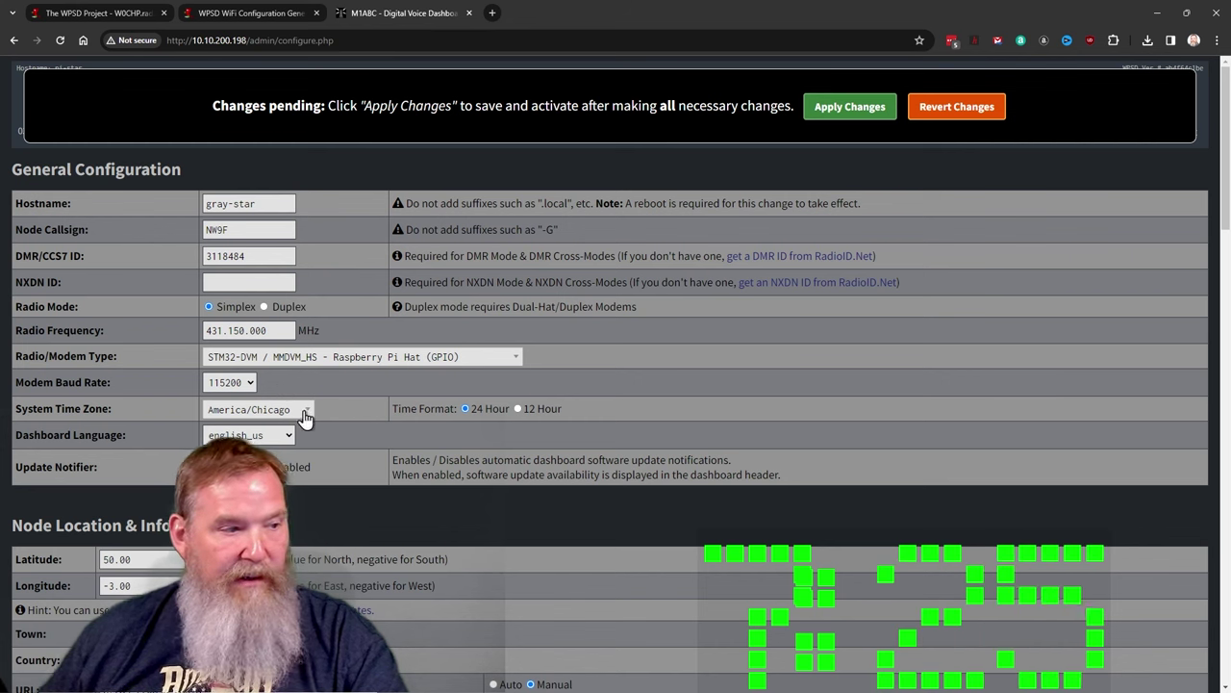
pyautogui.click(304, 412)
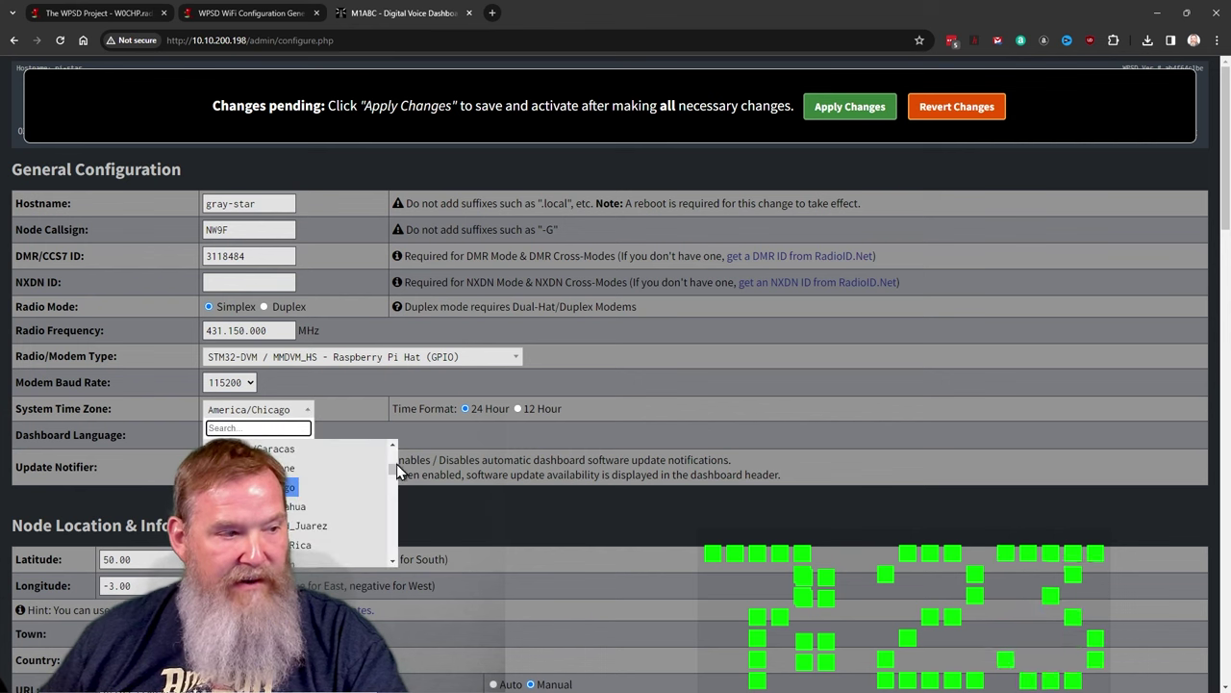
pyautogui.write('ind')
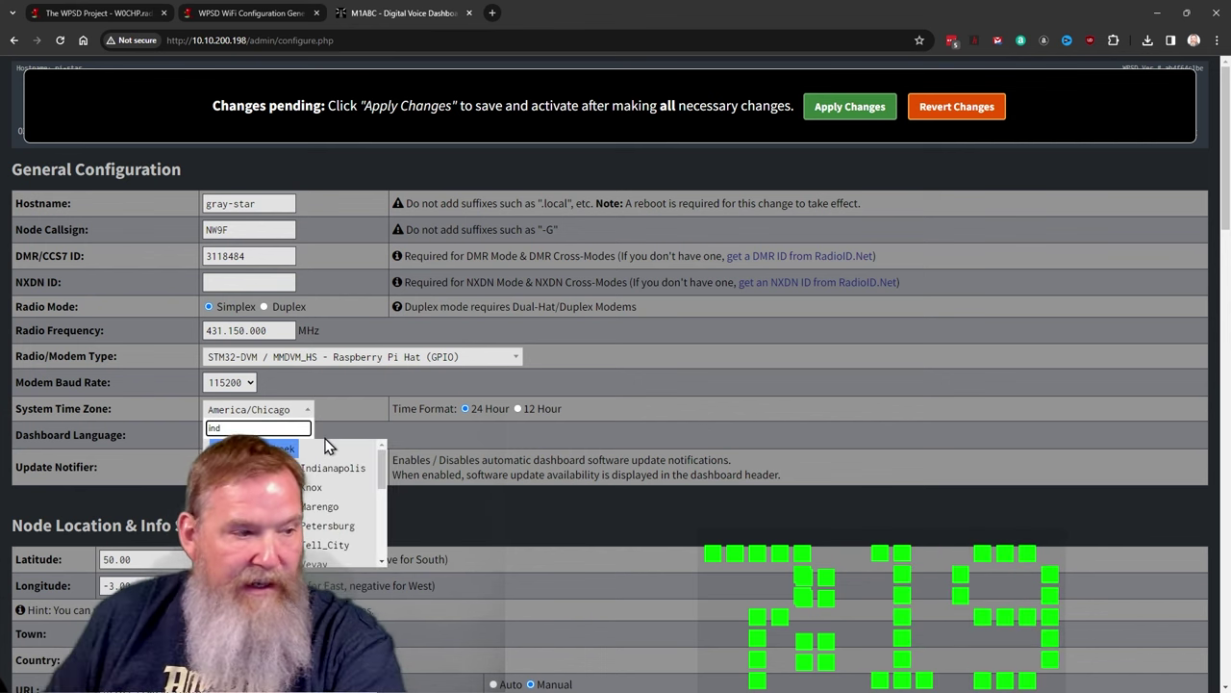
pyautogui.click(338, 468)
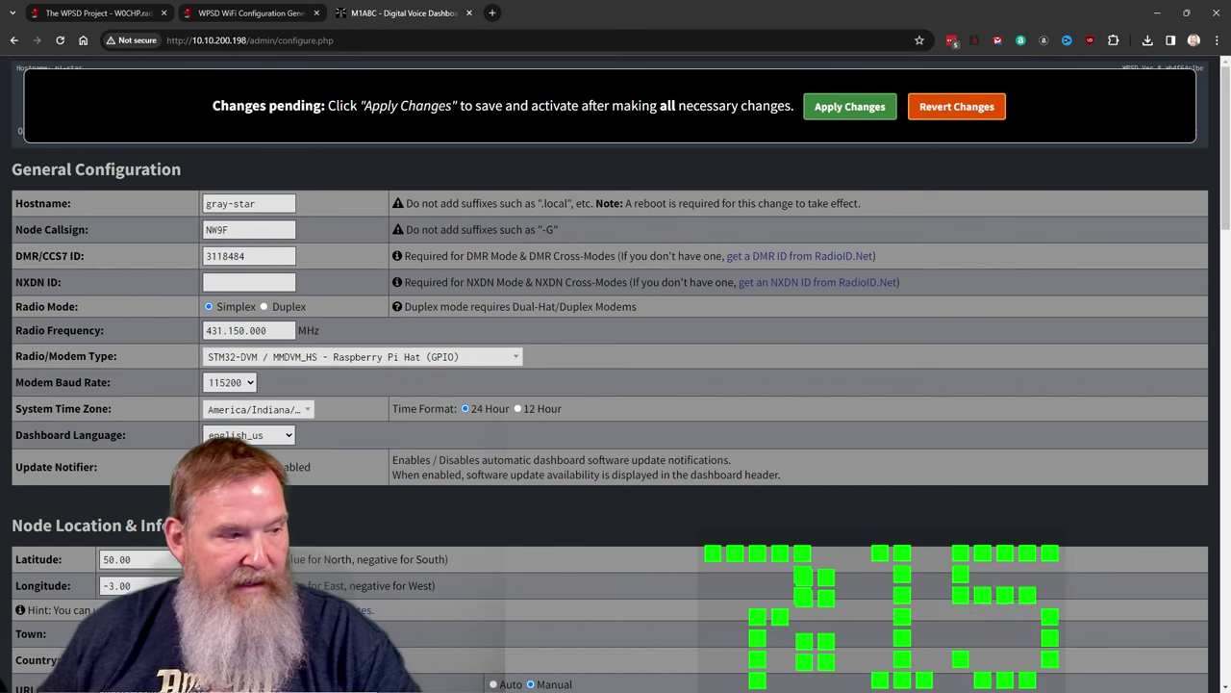
pyautogui.moveTo(38, 471)
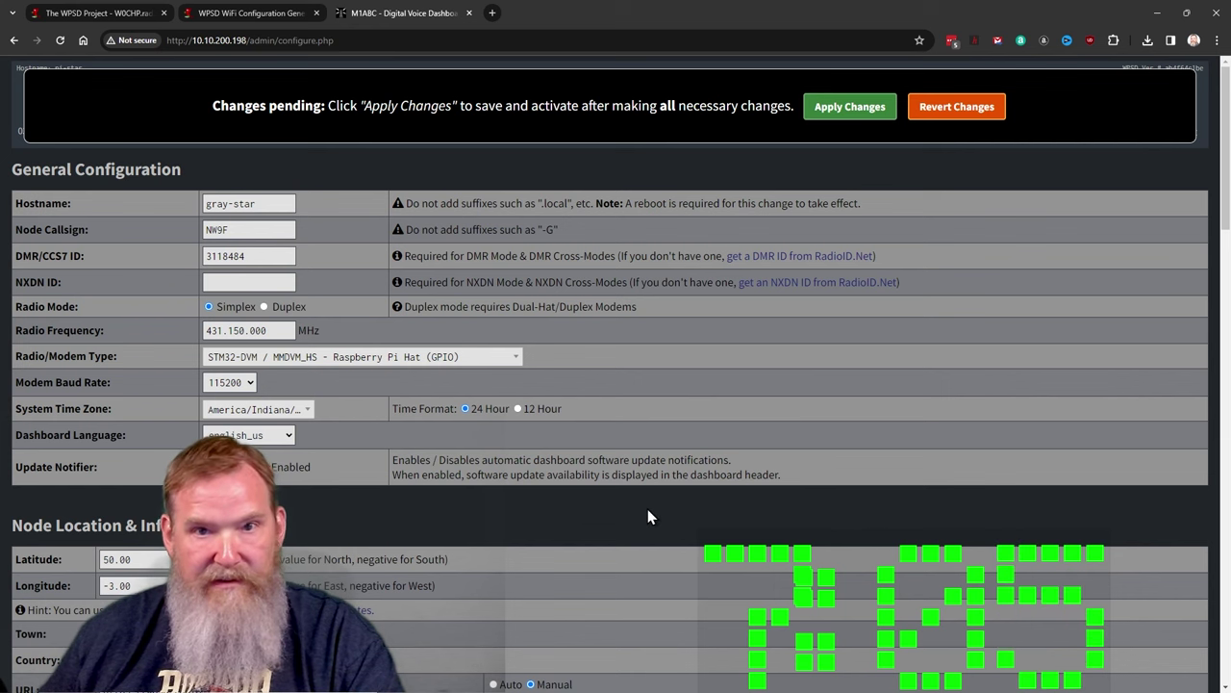
pyautogui.scroll(-2, 581, 510)
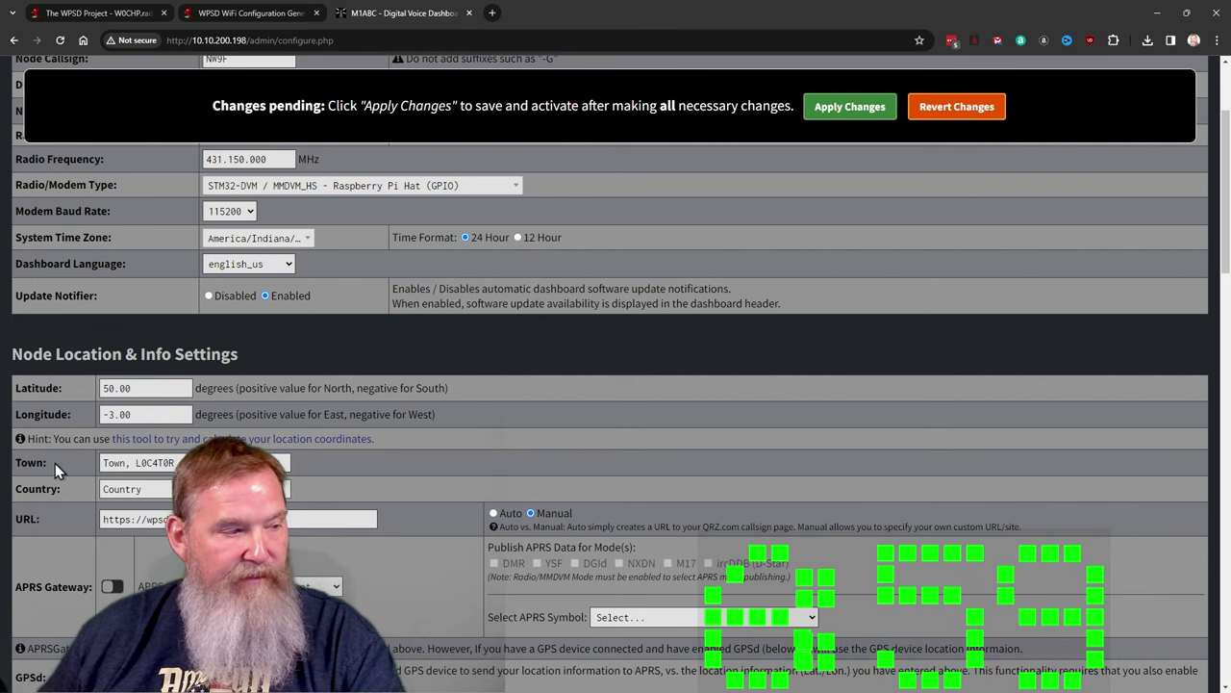
pyautogui.click(109, 463)
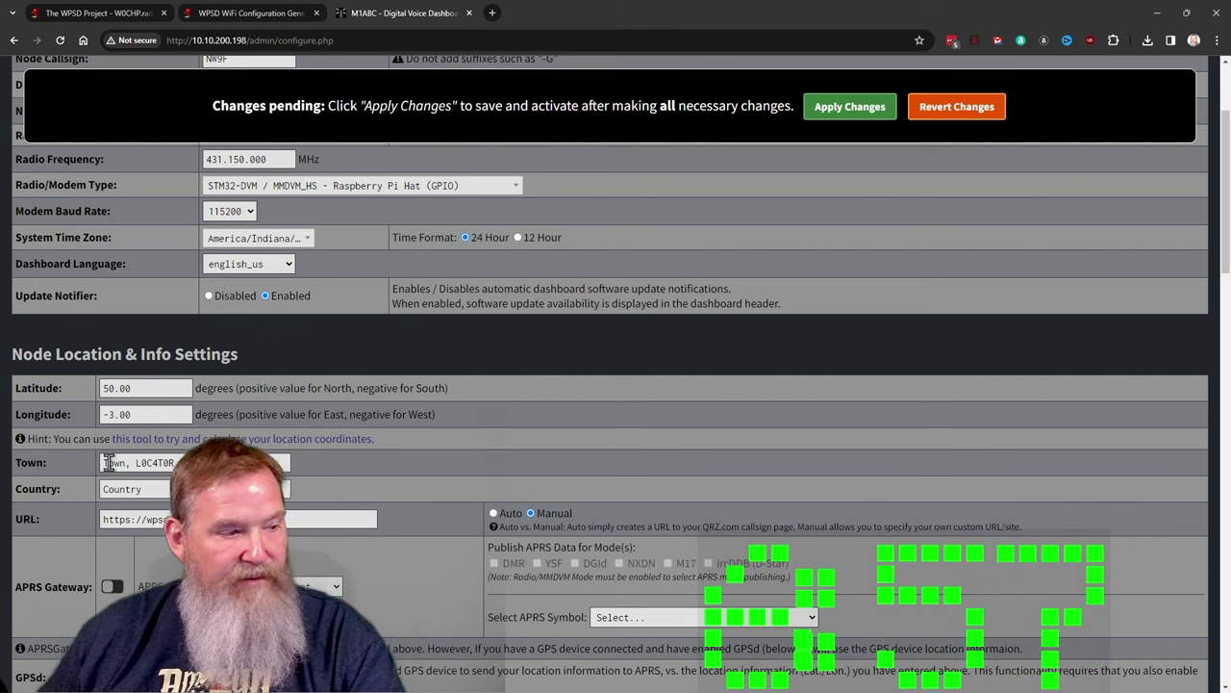
pyautogui.press('Tab')
pyautogui.press('Tab')
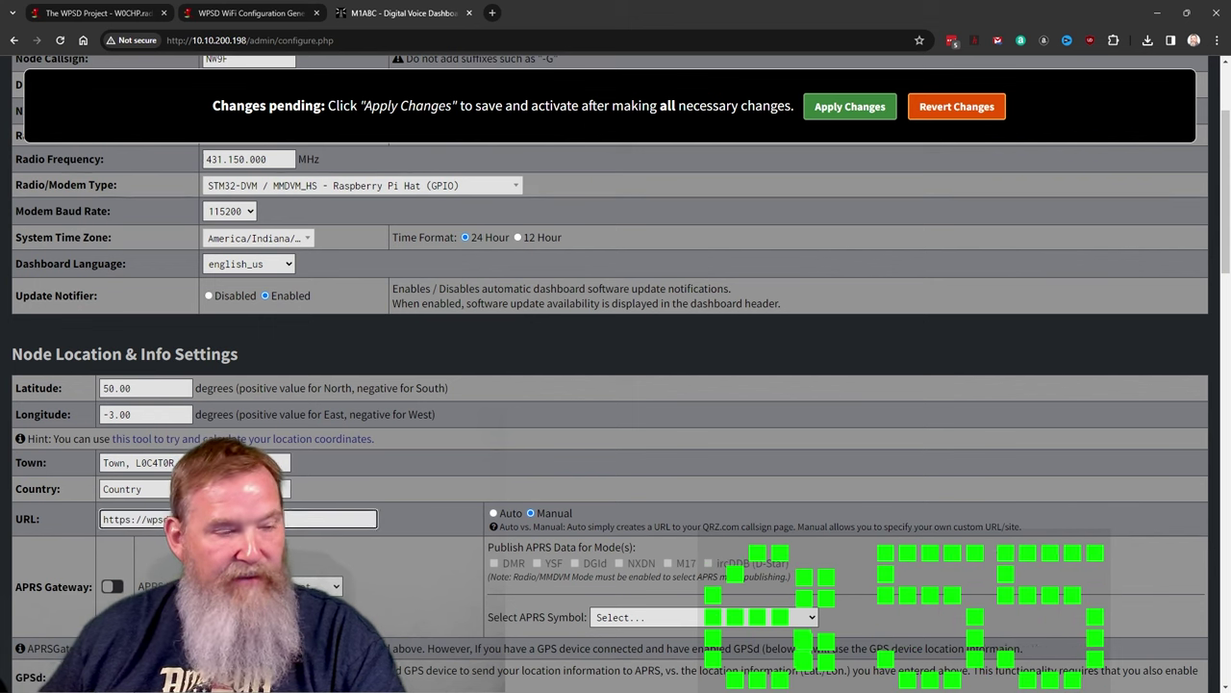
pyautogui.scroll(-2, 366, 501)
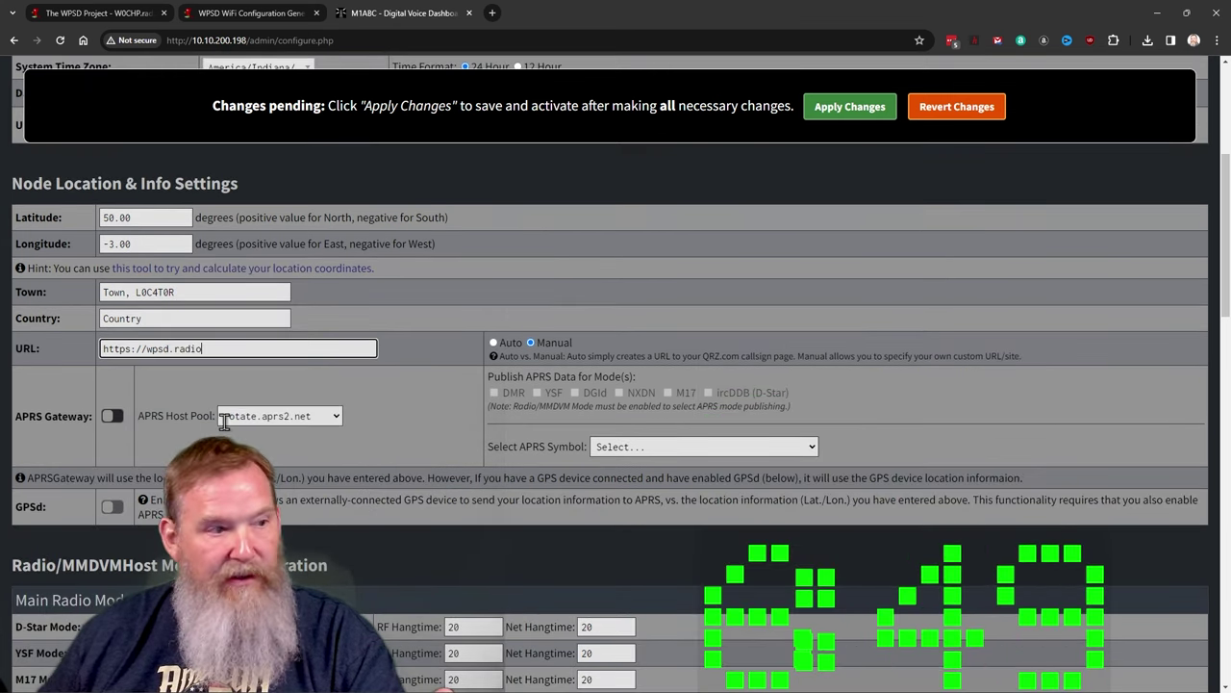
pyautogui.click(464, 420)
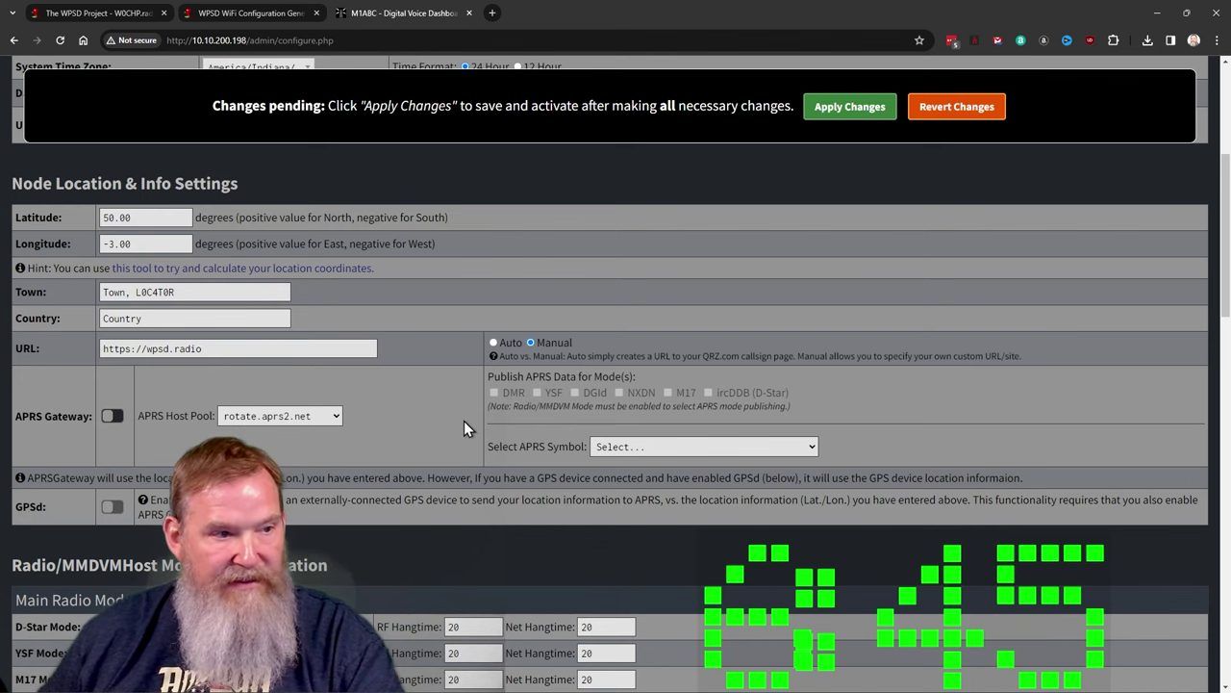
pyautogui.scroll(-3, 464, 421)
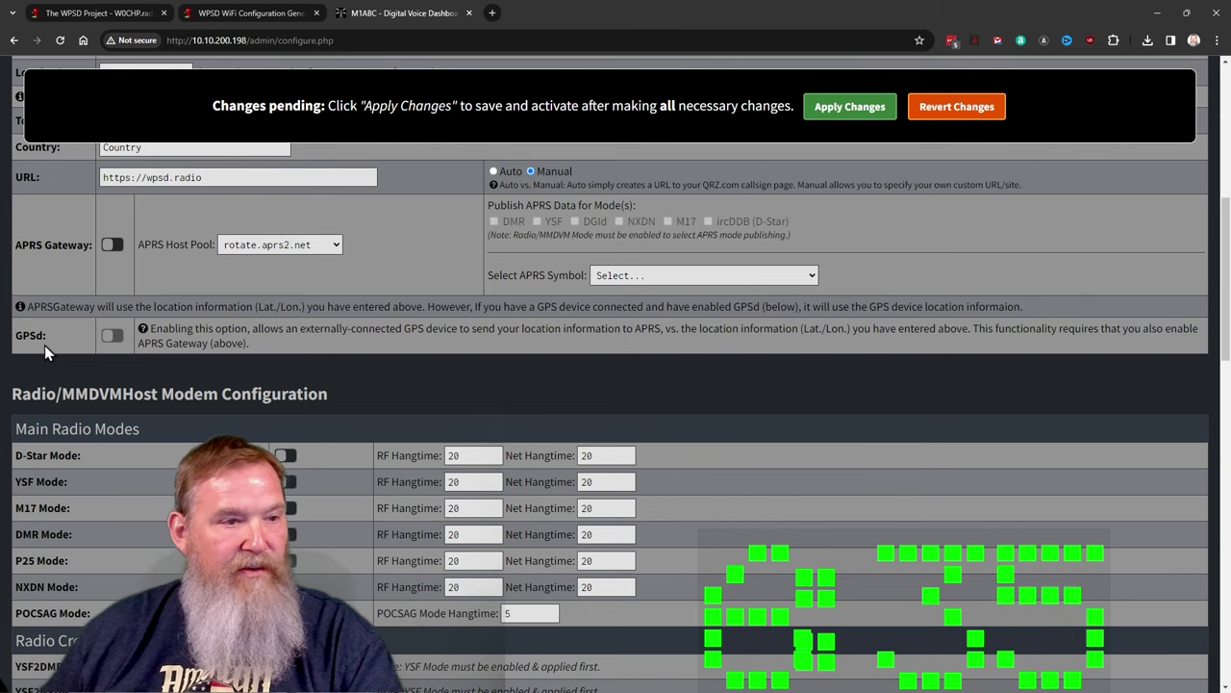
pyautogui.scroll(3, 182, 322)
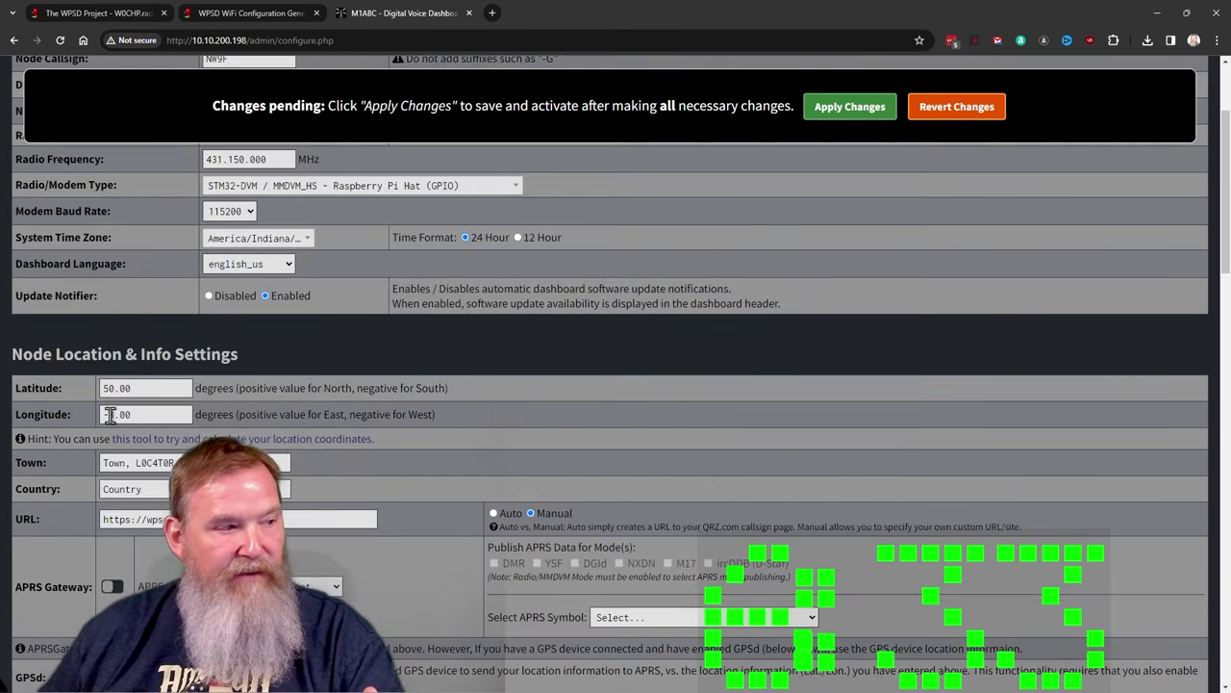
pyautogui.scroll(-2, 139, 411)
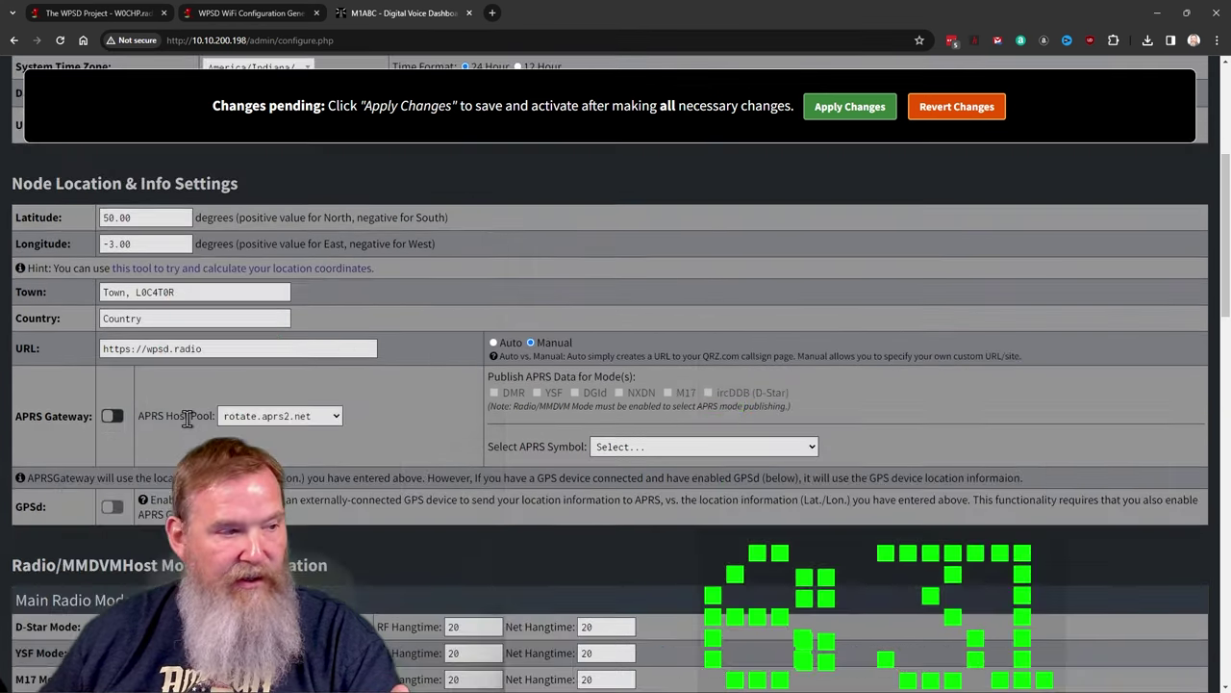
pyautogui.scroll(-2, 293, 471)
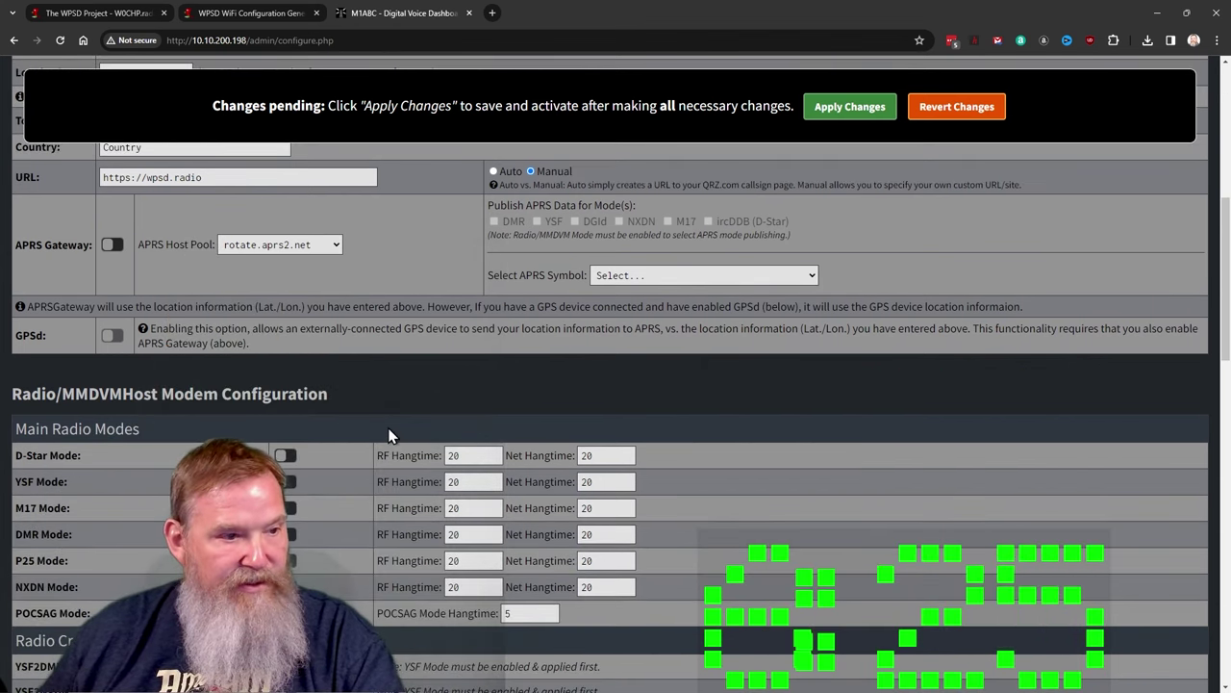
pyautogui.scroll(-2, 389, 435)
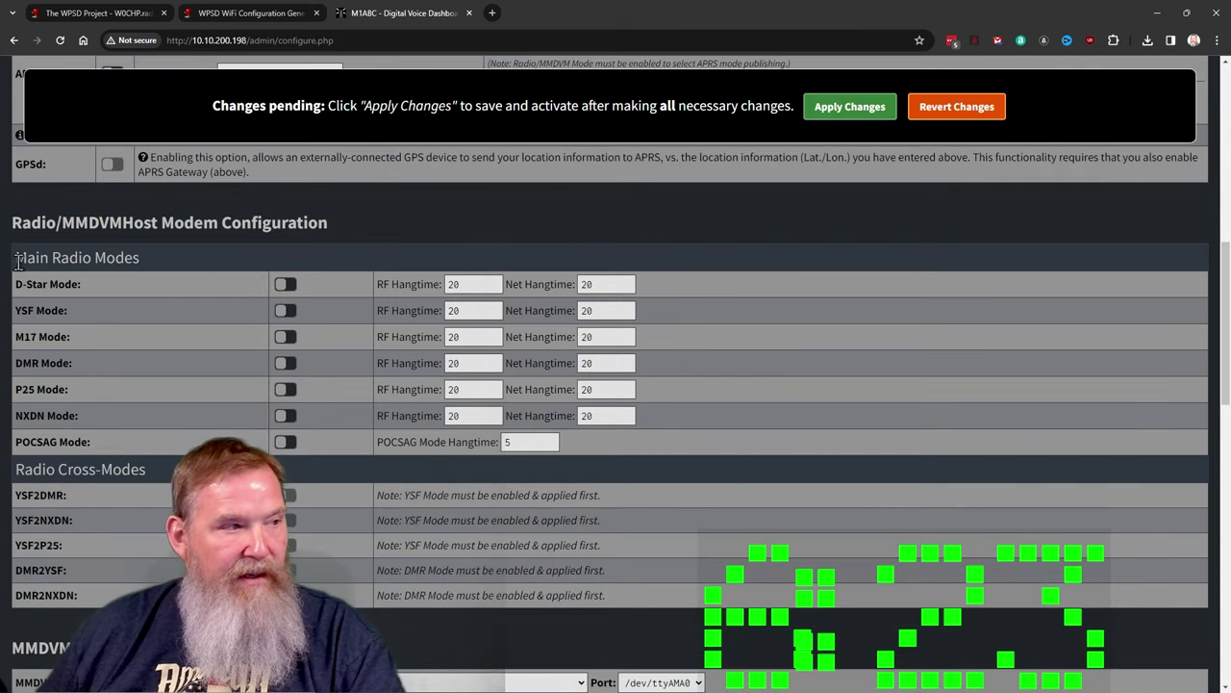
# Switch on YSF mode in Main Radio Modes.
pyautogui.click(291, 312)
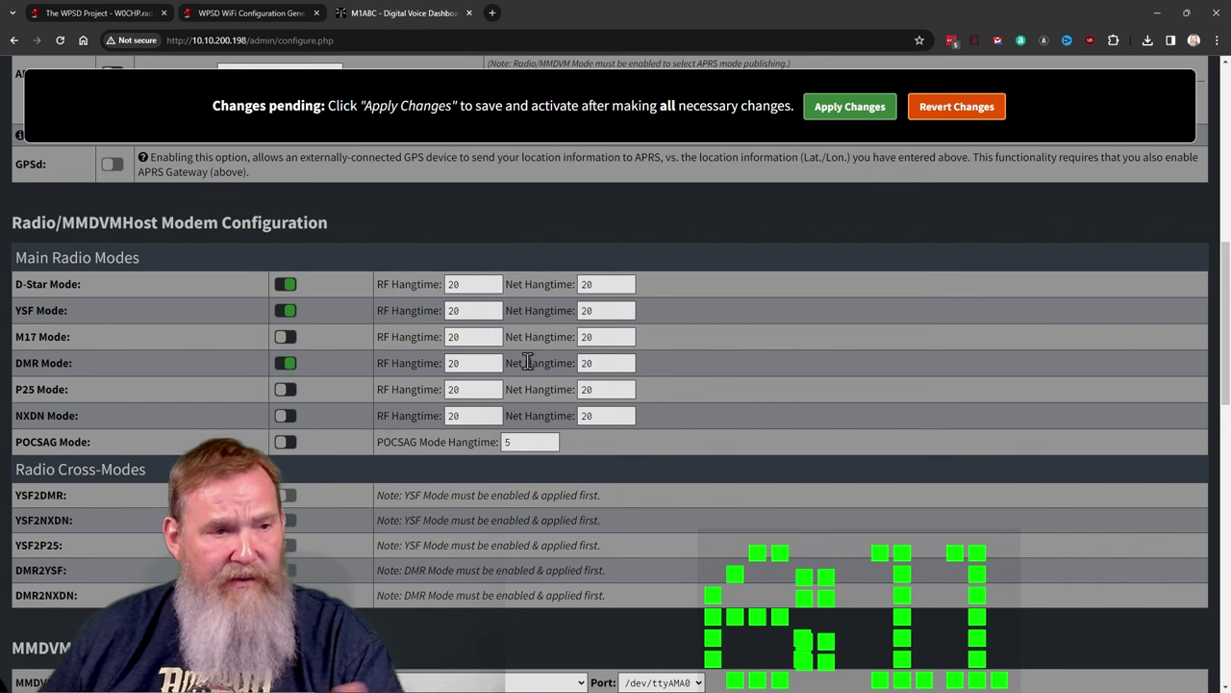
pyautogui.scroll(-2, 529, 362)
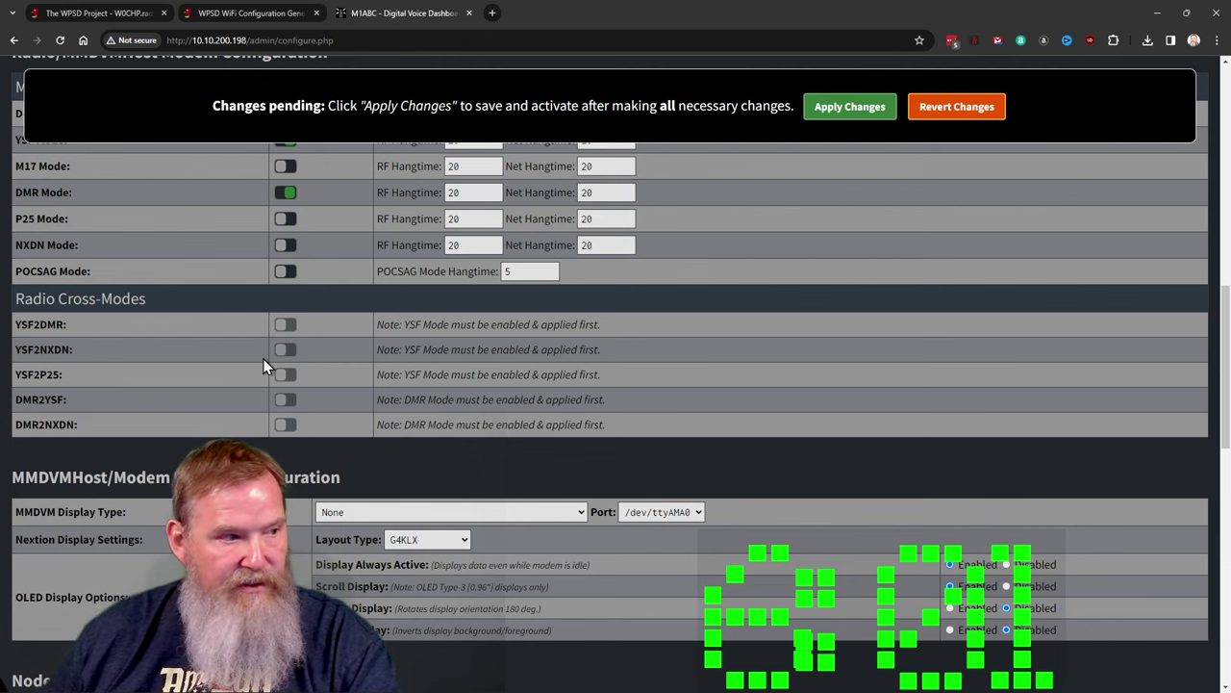
# Set MMDVM Display Type to OLED Type 3 (0.96" screen), keeping the G4KLX layout.
pyautogui.scroll(-2, 263, 359)
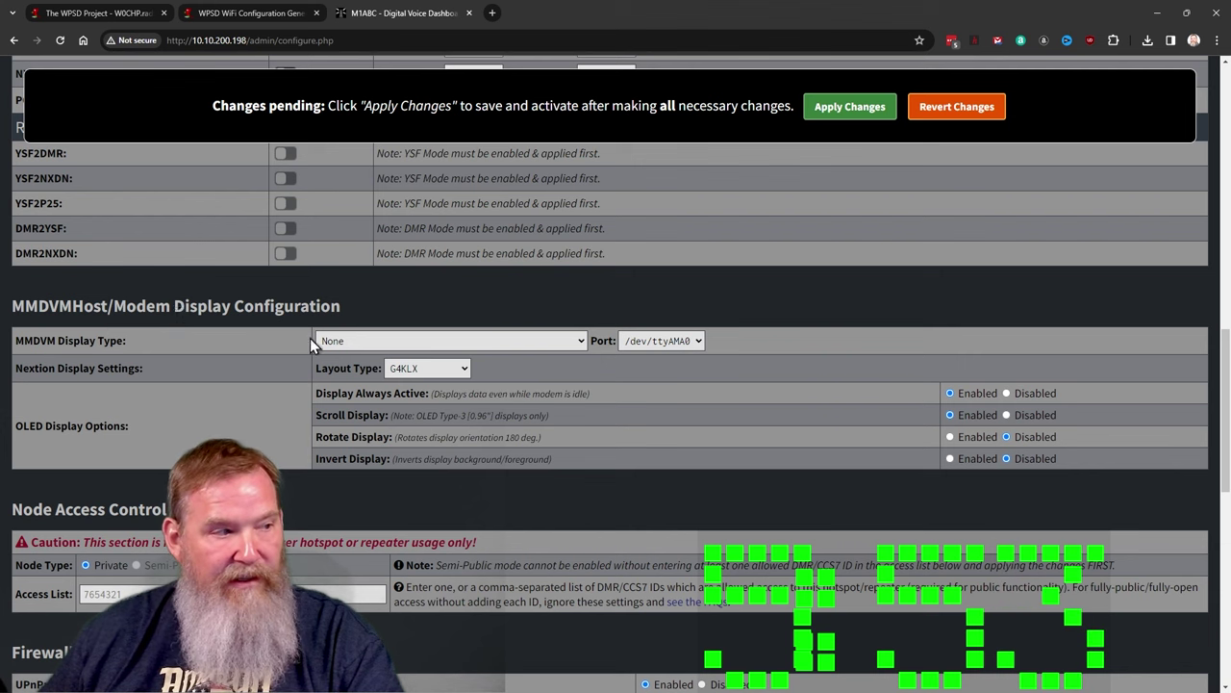
pyautogui.click(482, 345)
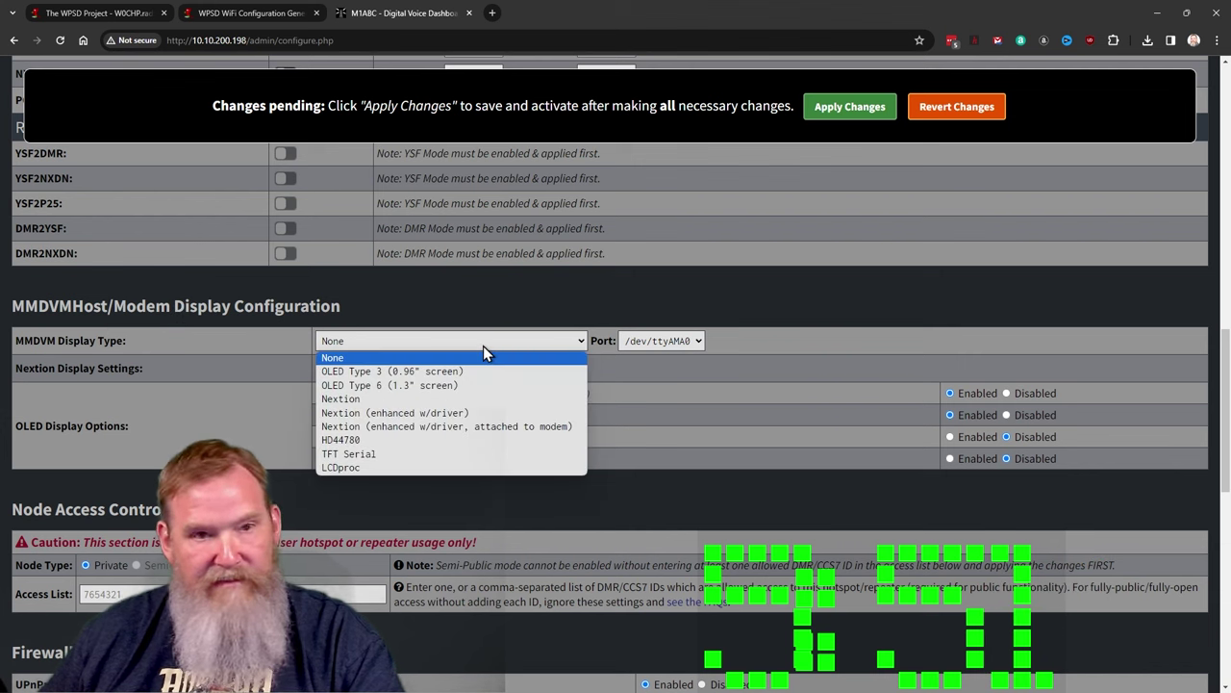
pyautogui.click(383, 375)
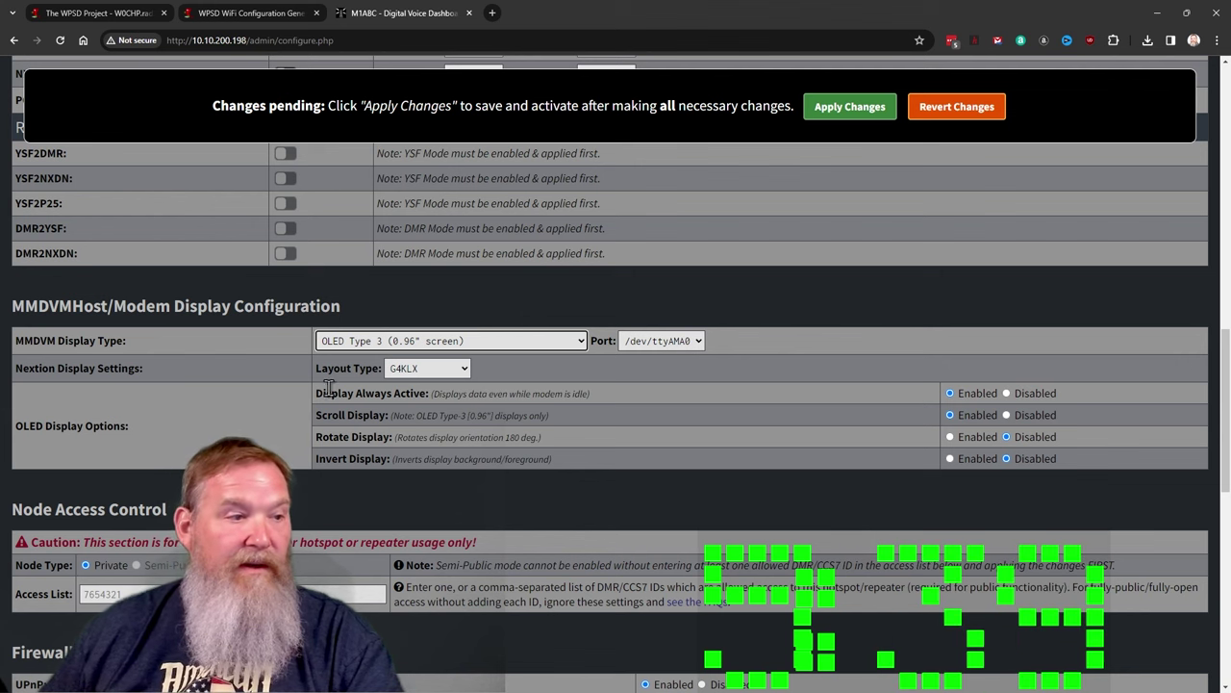
pyautogui.click(433, 372)
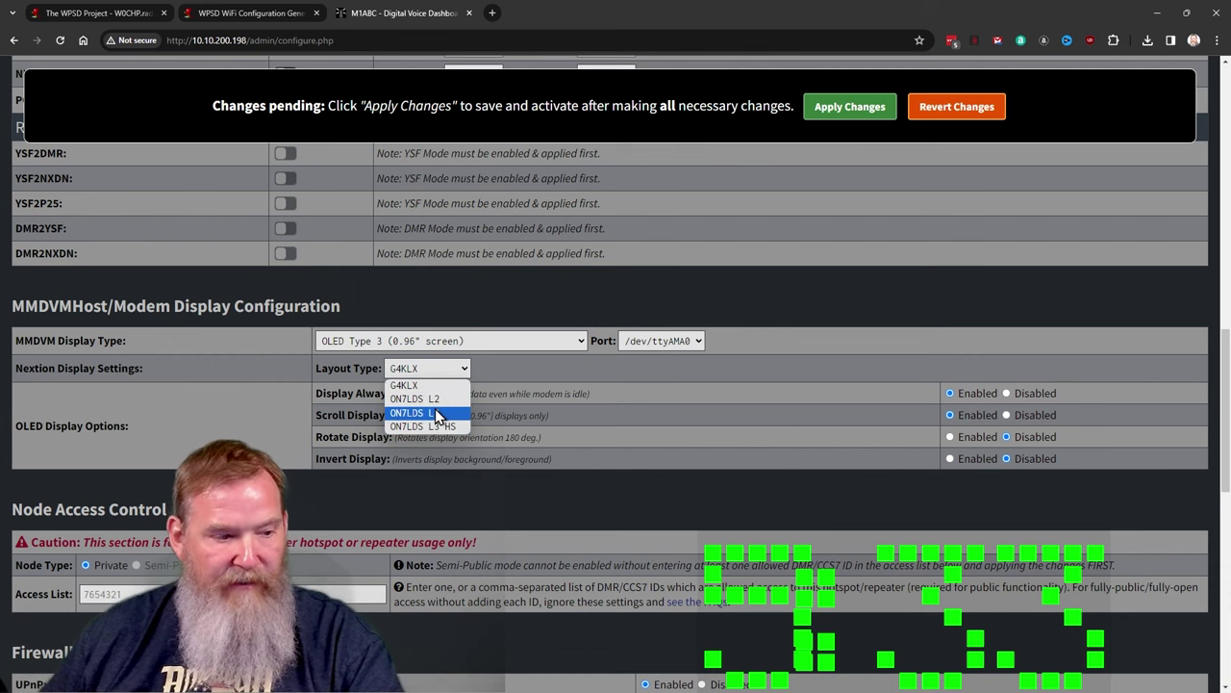
pyautogui.click(429, 384)
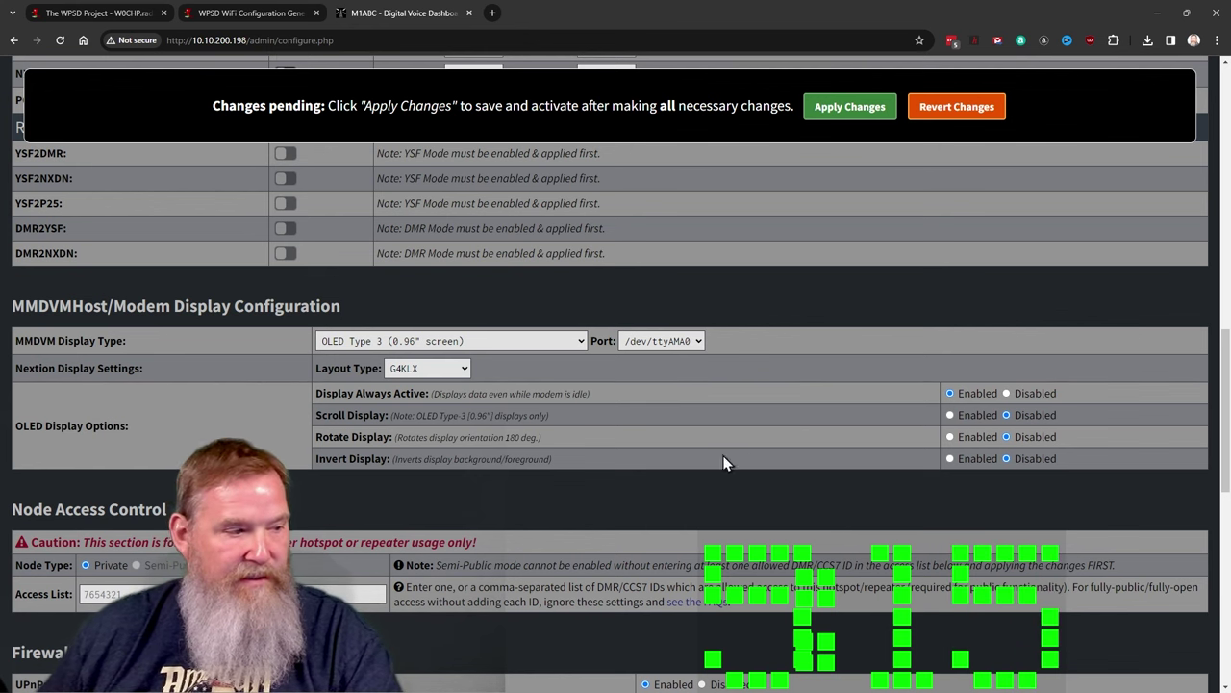
pyautogui.scroll(-2, 714, 494)
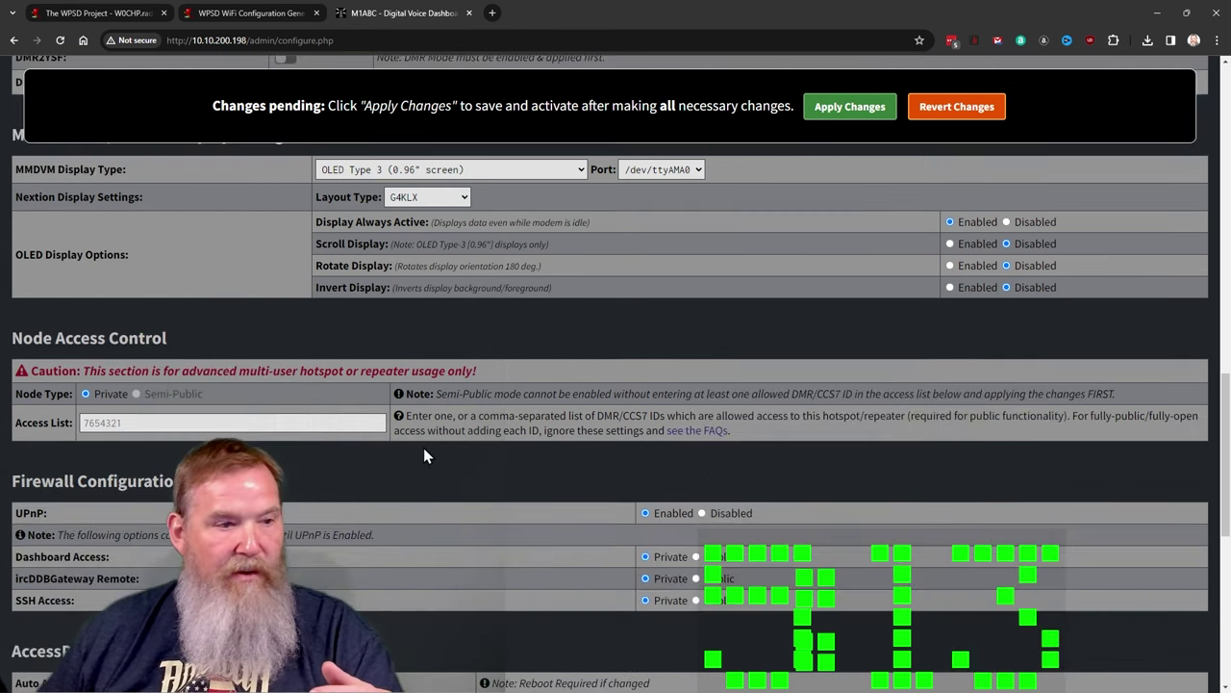
pyautogui.scroll(-2, 527, 413)
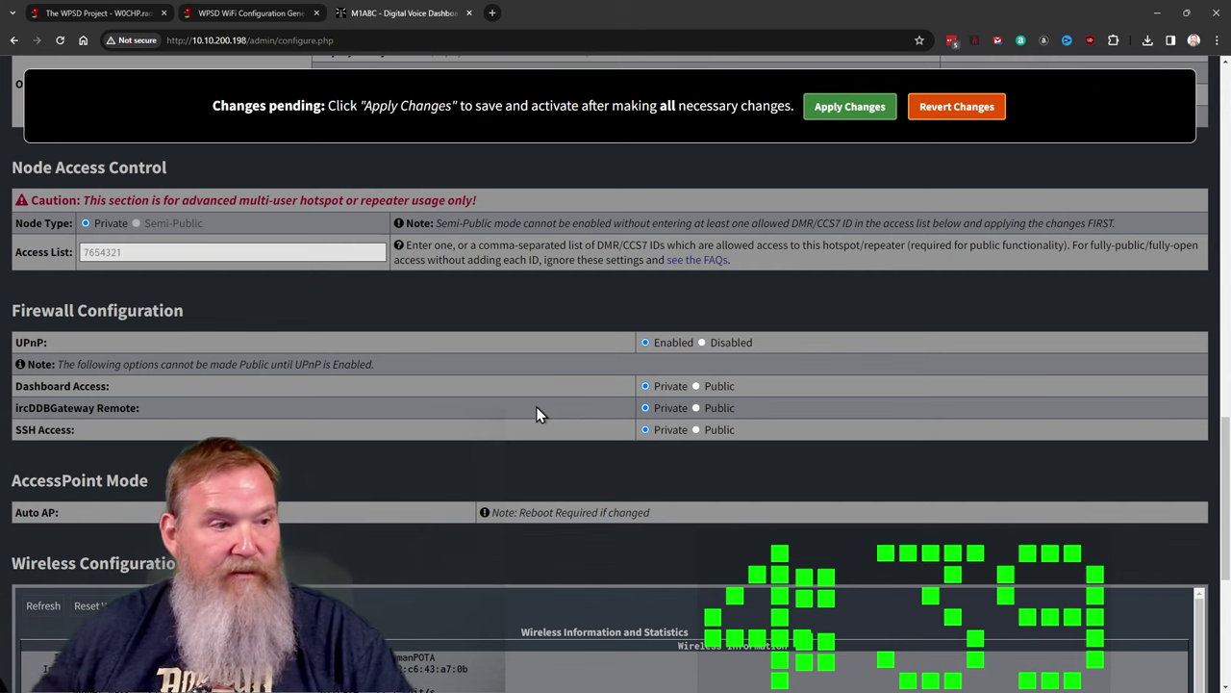
pyautogui.scroll(-2, 557, 420)
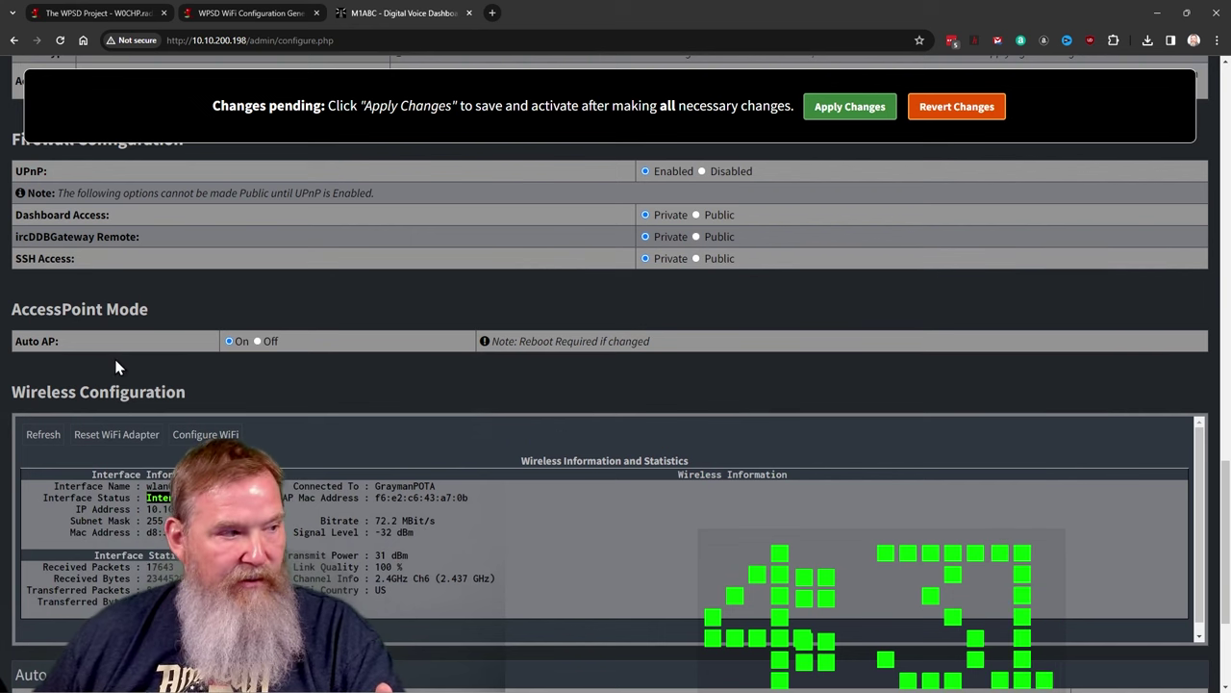
pyautogui.scroll(-3, 207, 394)
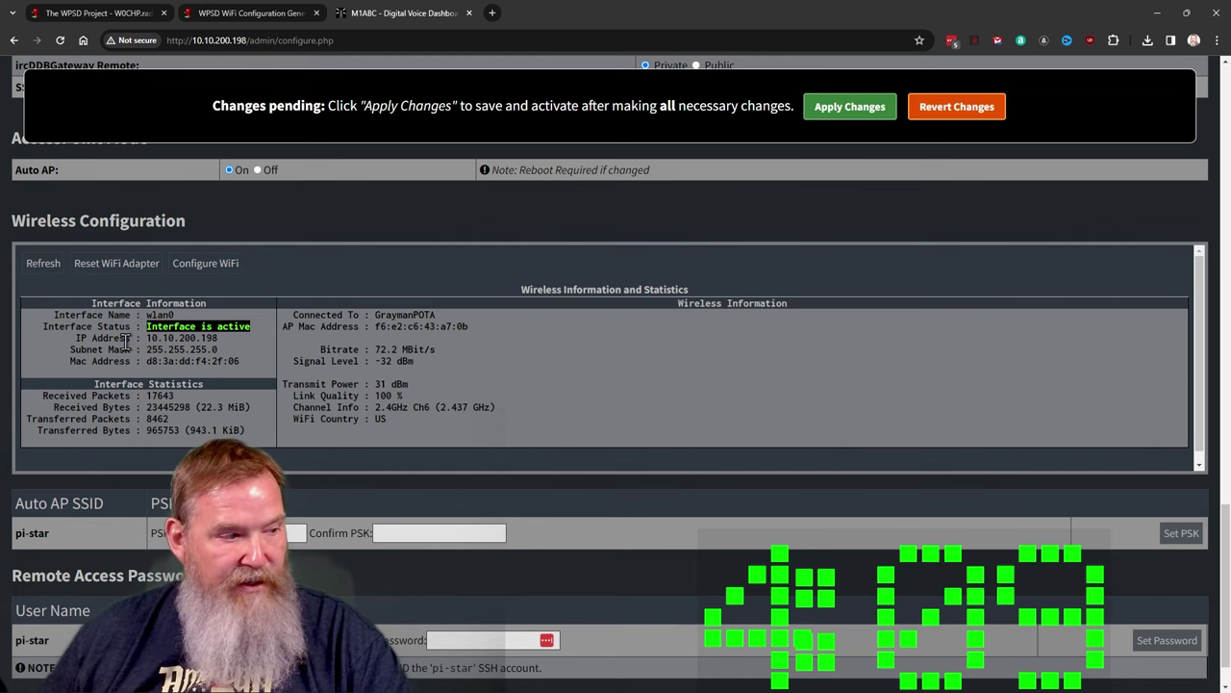
pyautogui.scroll(-1, 485, 386)
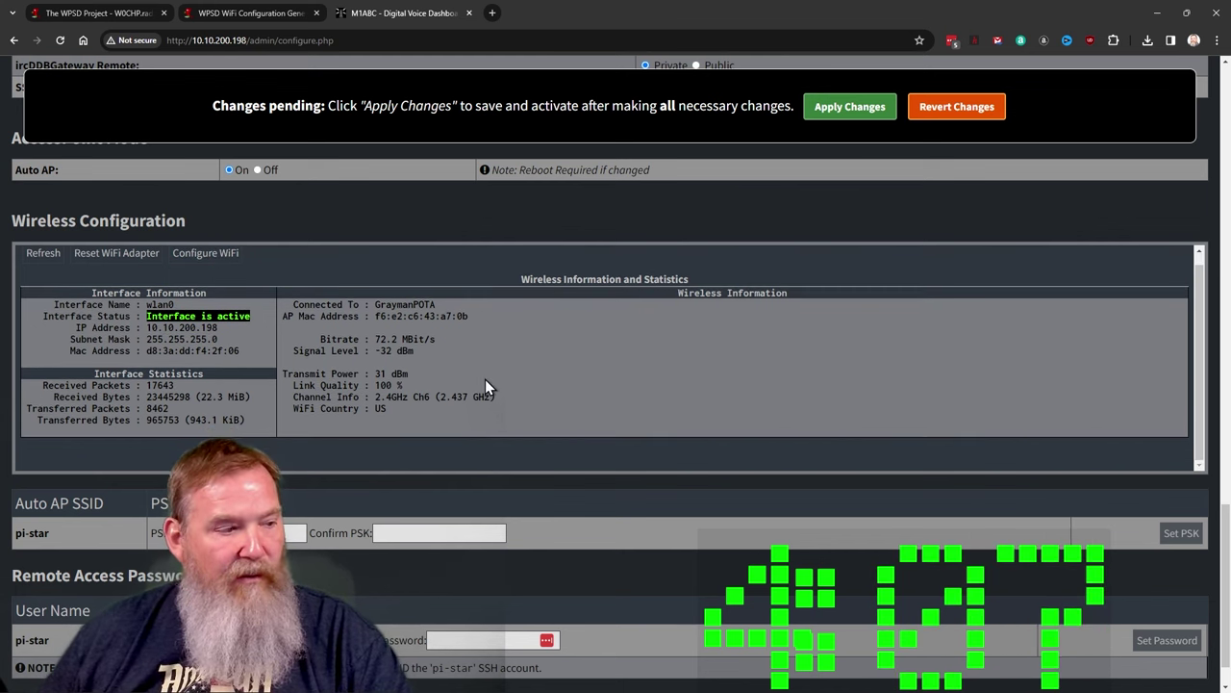
pyautogui.scroll(-1, 485, 381)
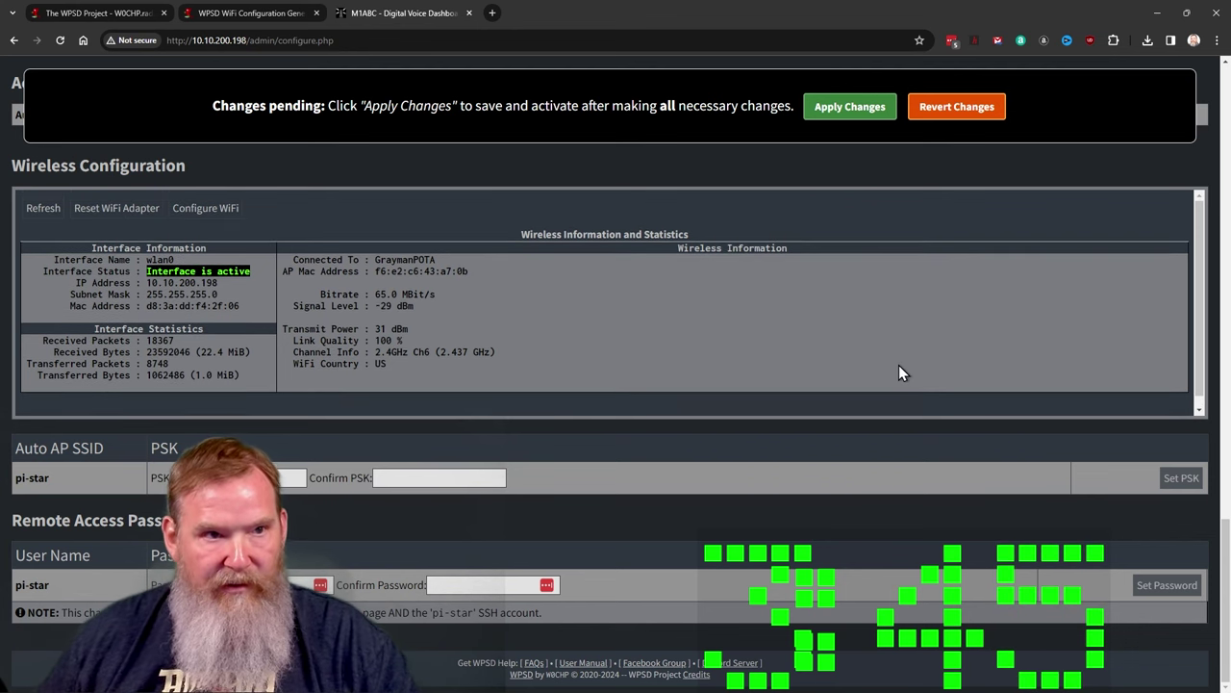
# Save and apply all pending configuration changes.
pyautogui.click(842, 108)
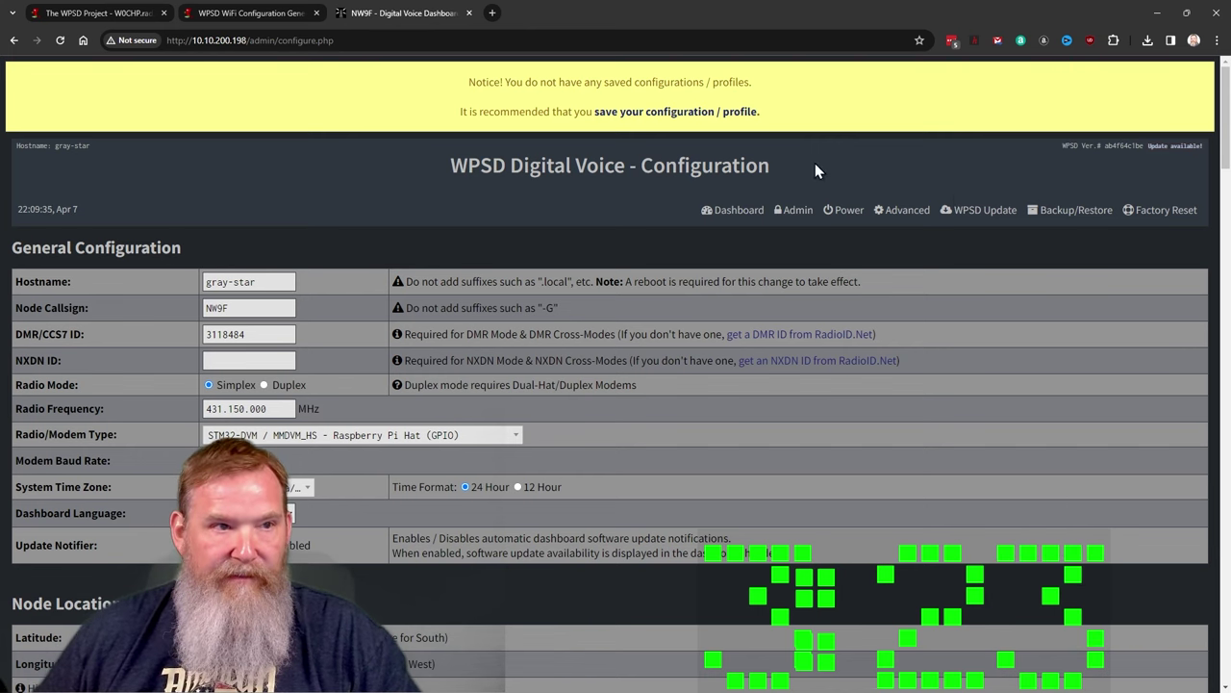
# Save the current configuration as a new profile described 'grayman'.
pyautogui.click(711, 115)
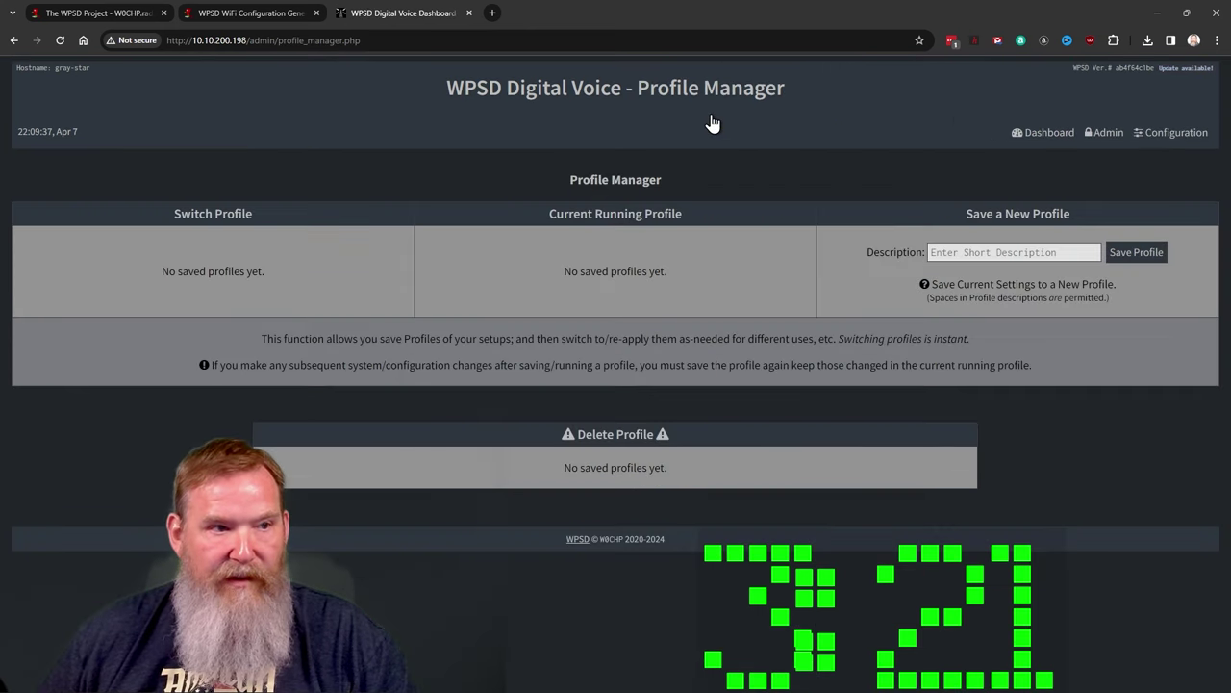
pyautogui.click(1028, 252)
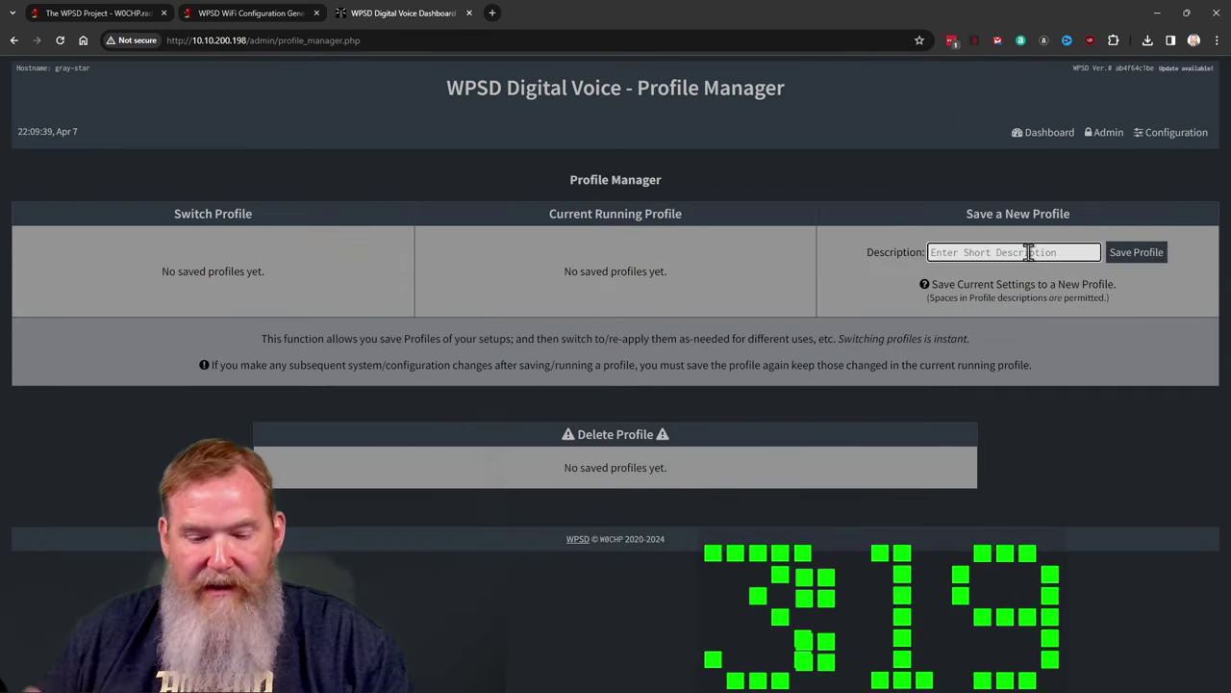
pyautogui.write('gr')
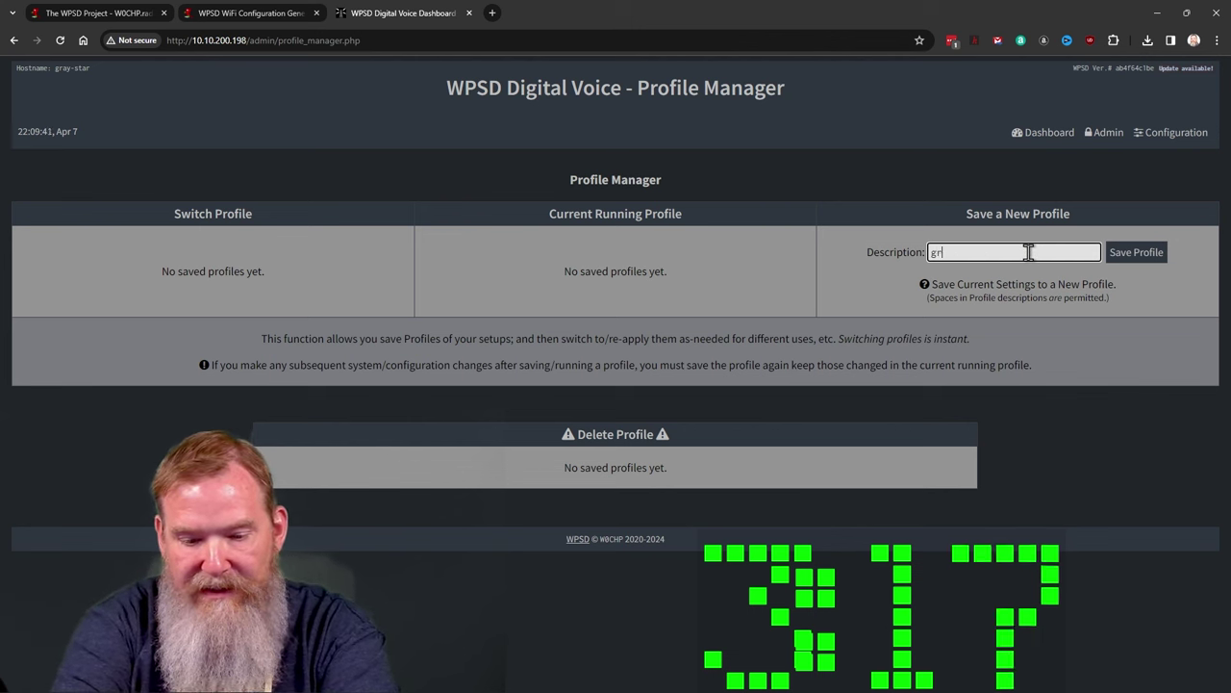
pyautogui.write('ayman')
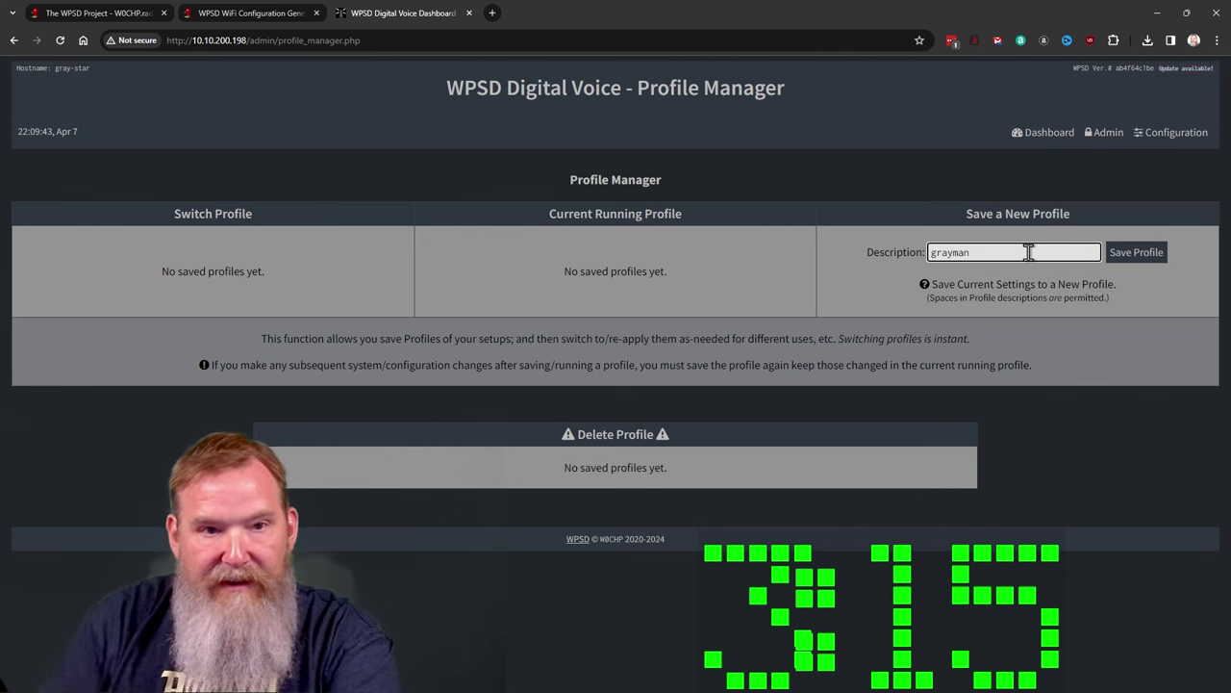
pyautogui.click(1141, 261)
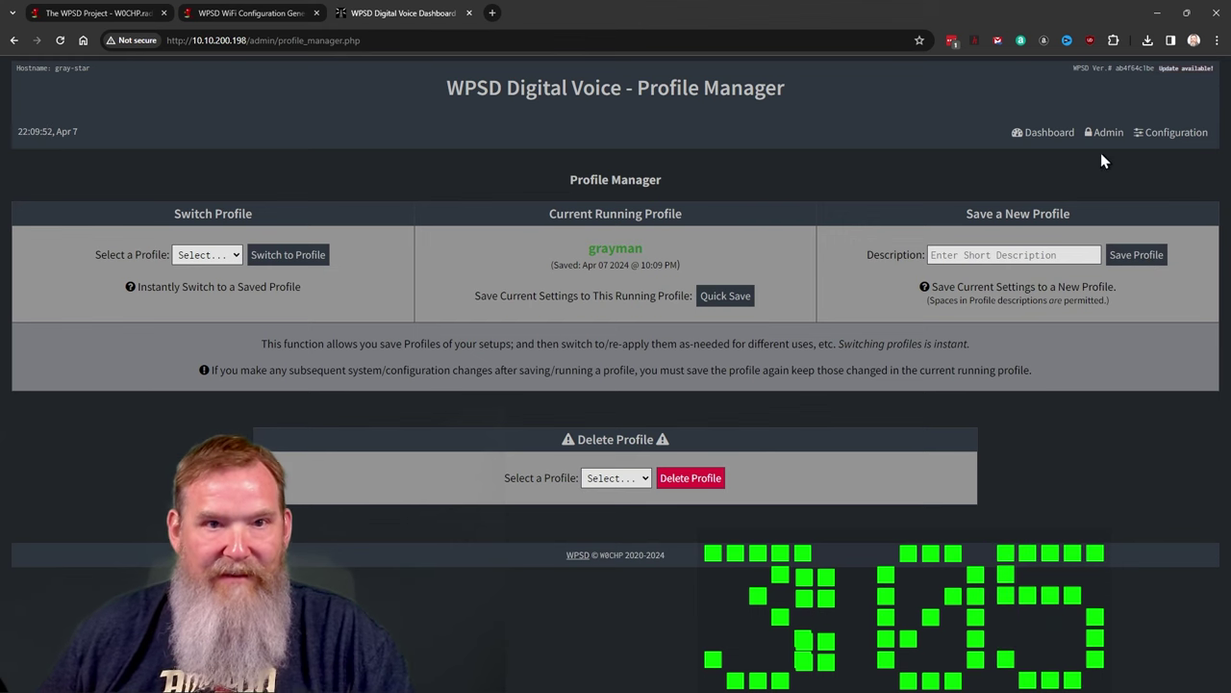
# Go via the Configuration page to the Admin page.
pyautogui.click(1160, 137)
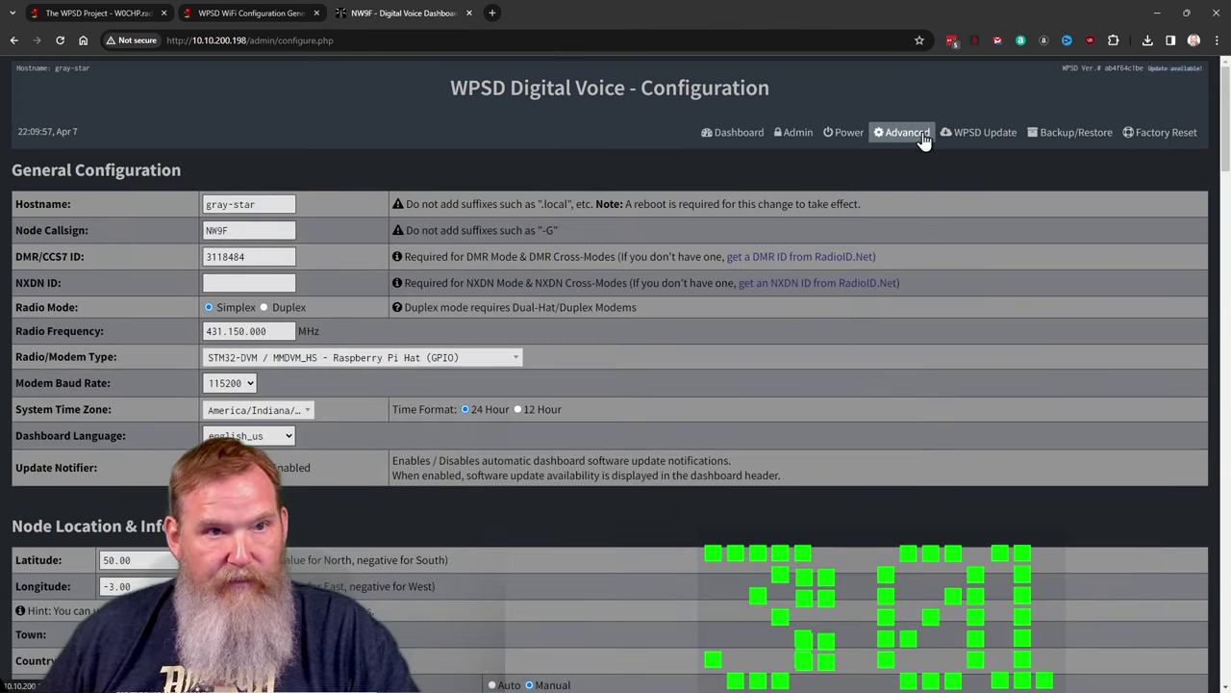
pyautogui.click(798, 133)
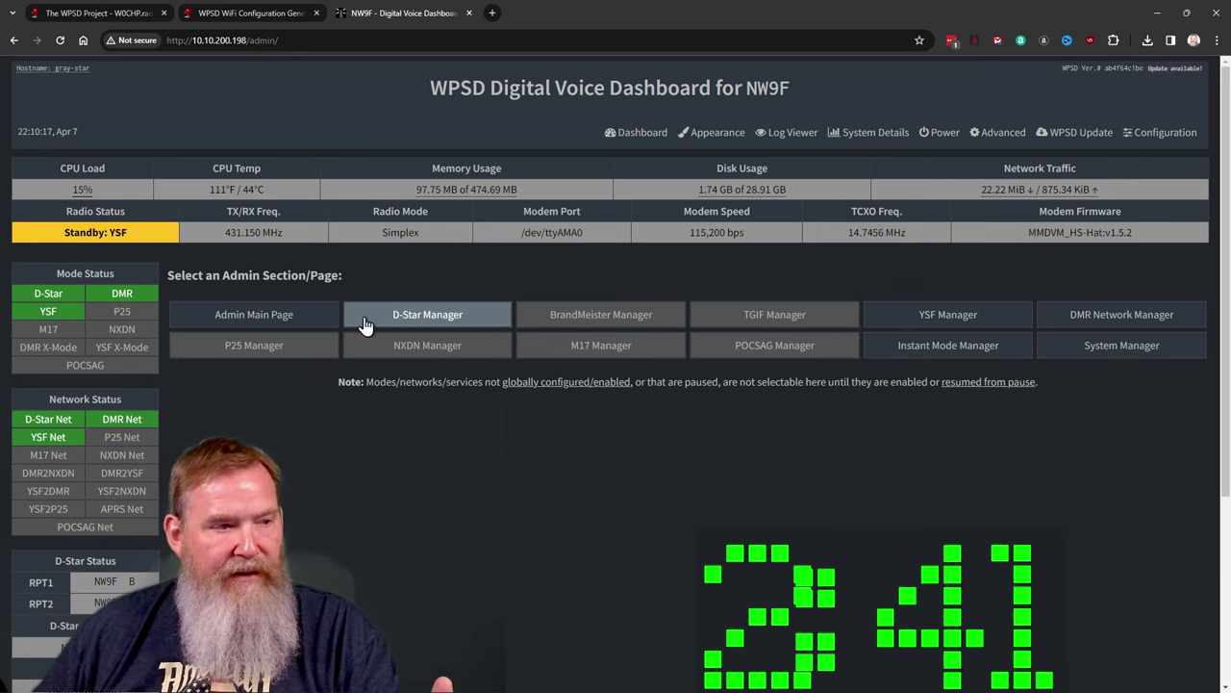
# In YSF Manager, link to the TOADS reflector YSF55295 and request the change.
pyautogui.click(983, 318)
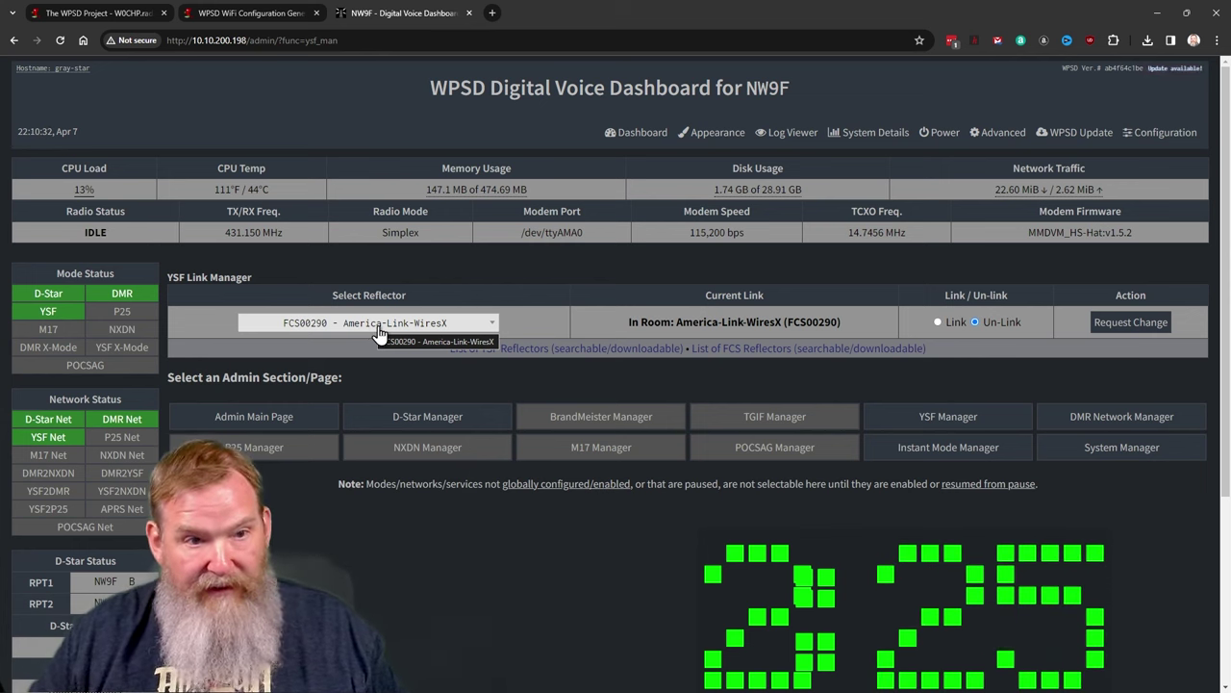
pyautogui.click(495, 329)
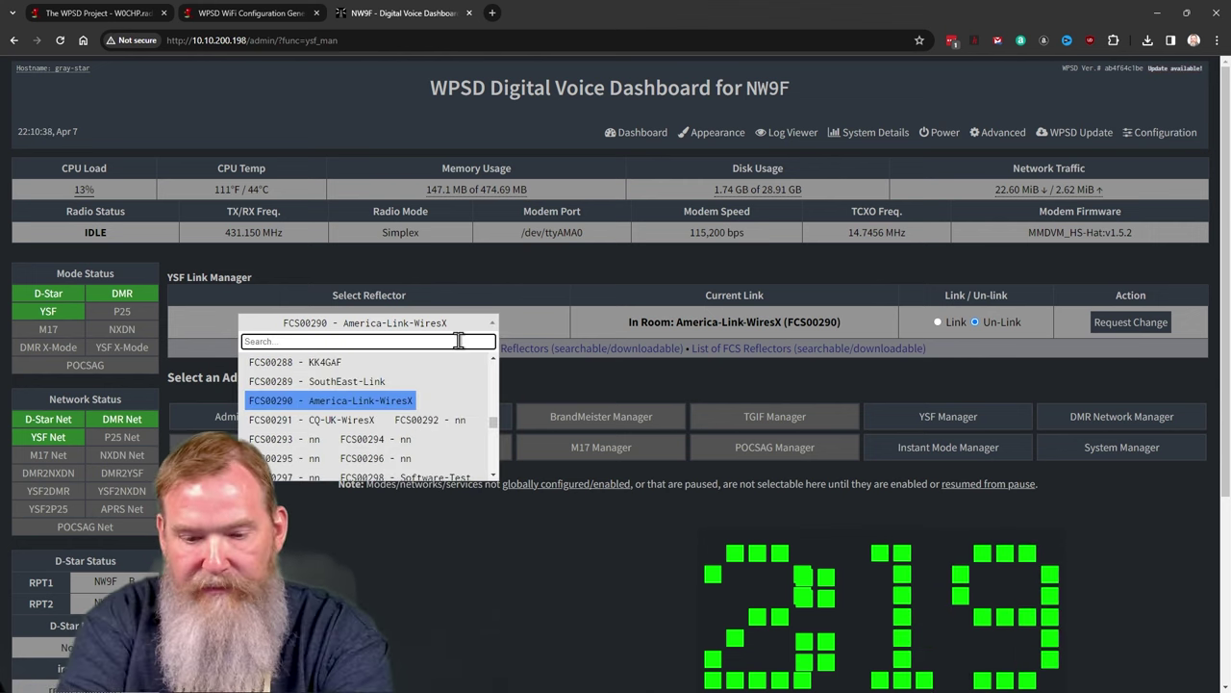
pyautogui.write('tiads')
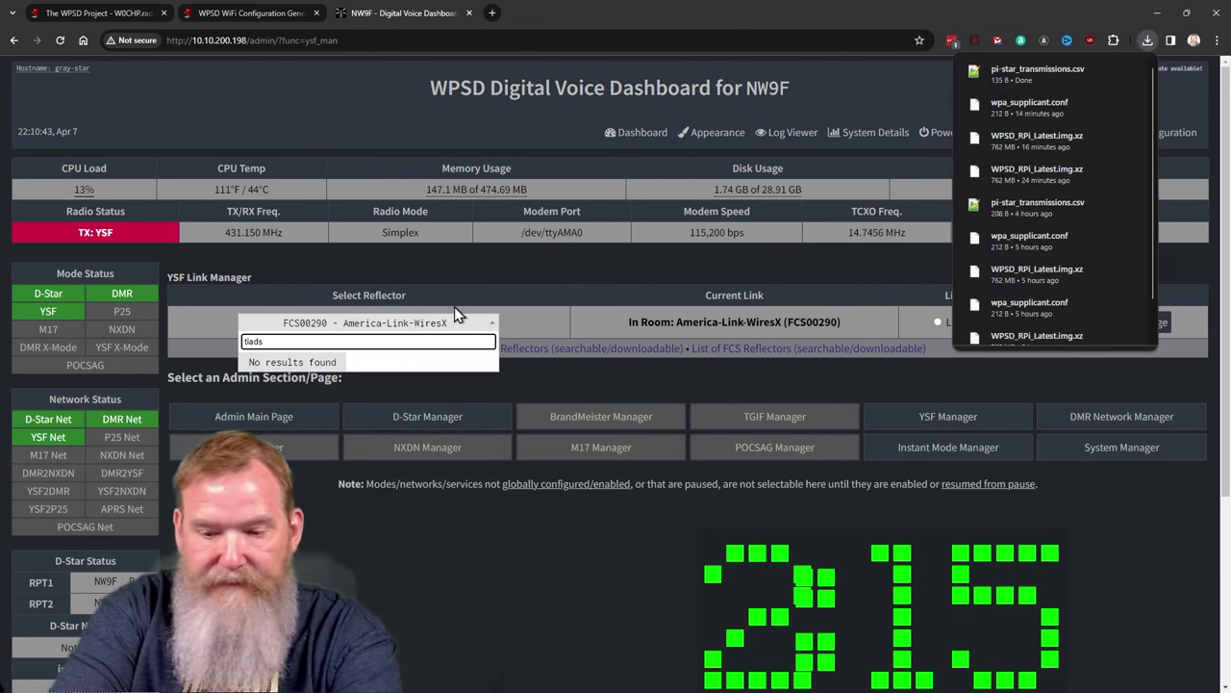
pyautogui.press('BackSpace')
pyautogui.press('BackSpace')
pyautogui.press('BackSpace')
pyautogui.press('BackSpace')
pyautogui.press('BackSpace')
pyautogui.write('toad')
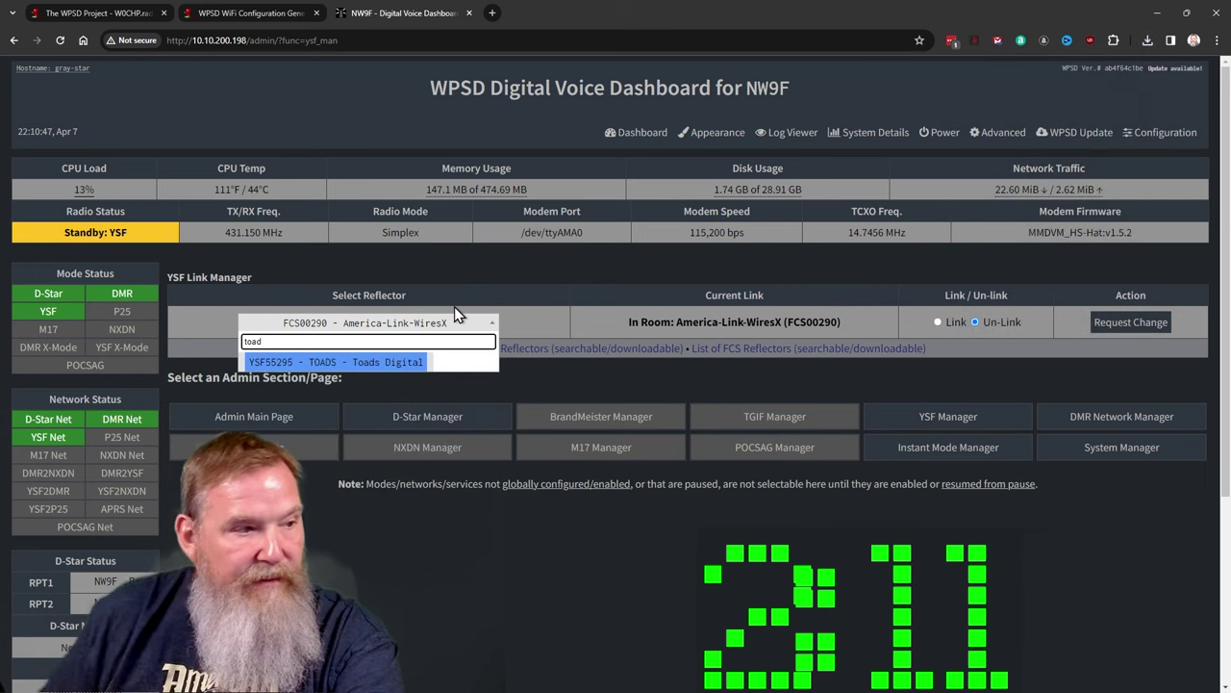
pyautogui.click(395, 362)
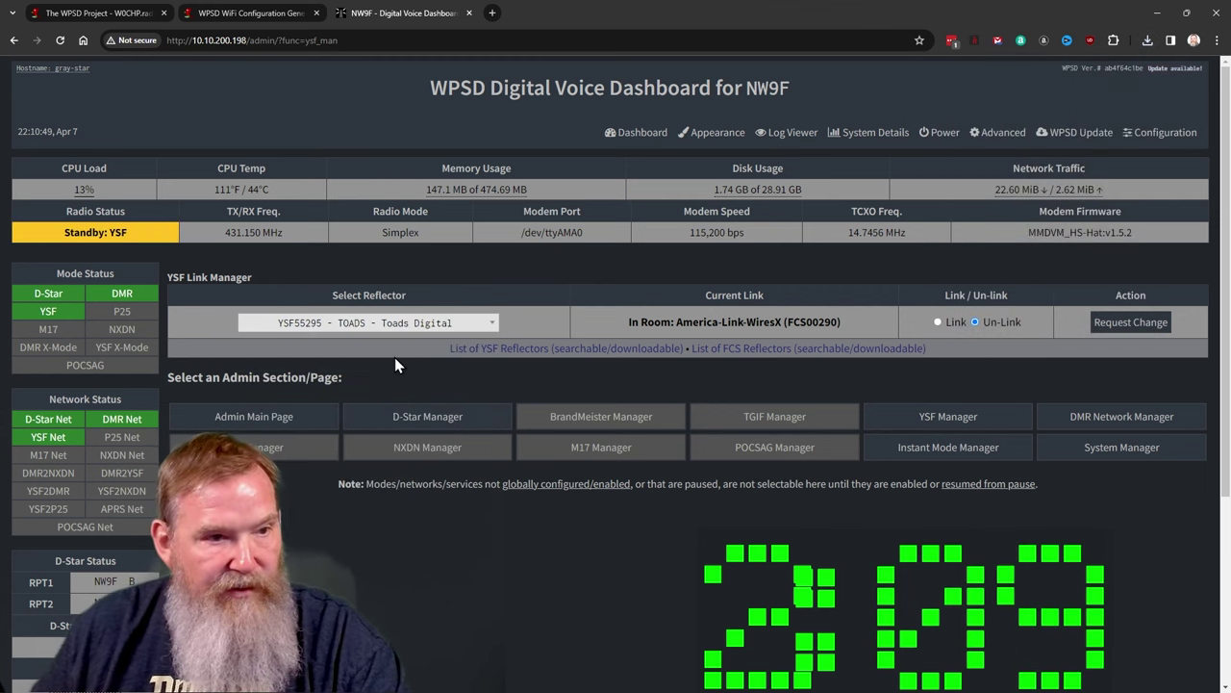
pyautogui.click(938, 323)
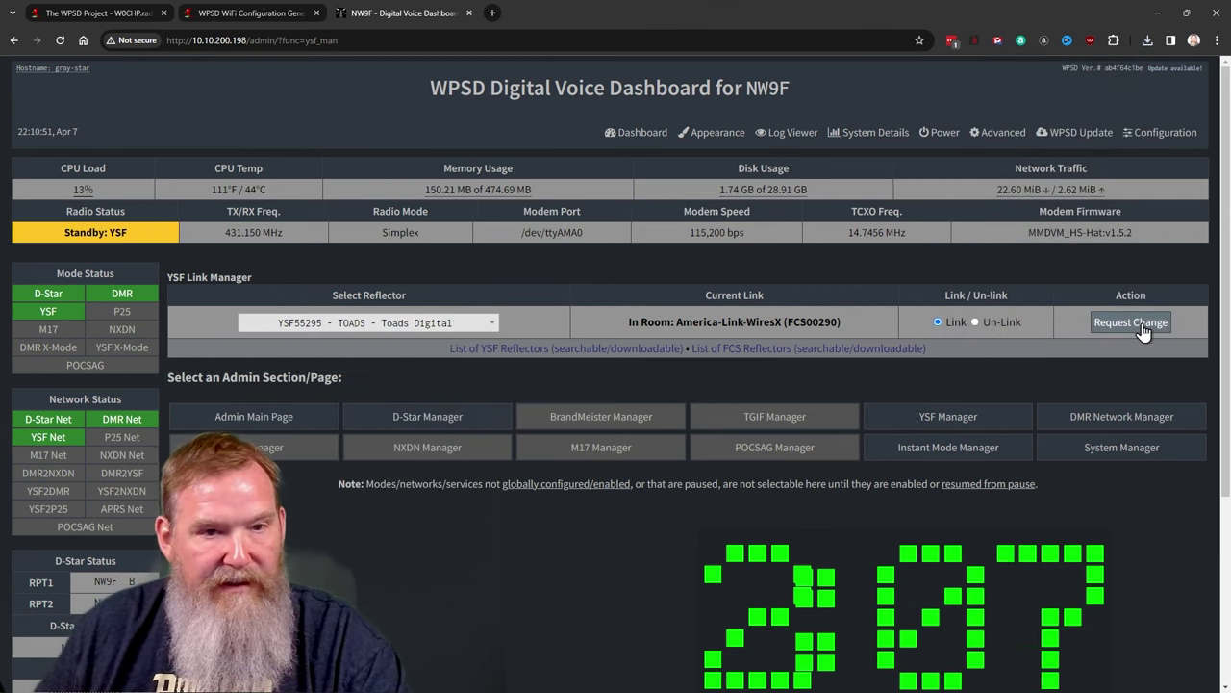
pyautogui.click(1131, 322)
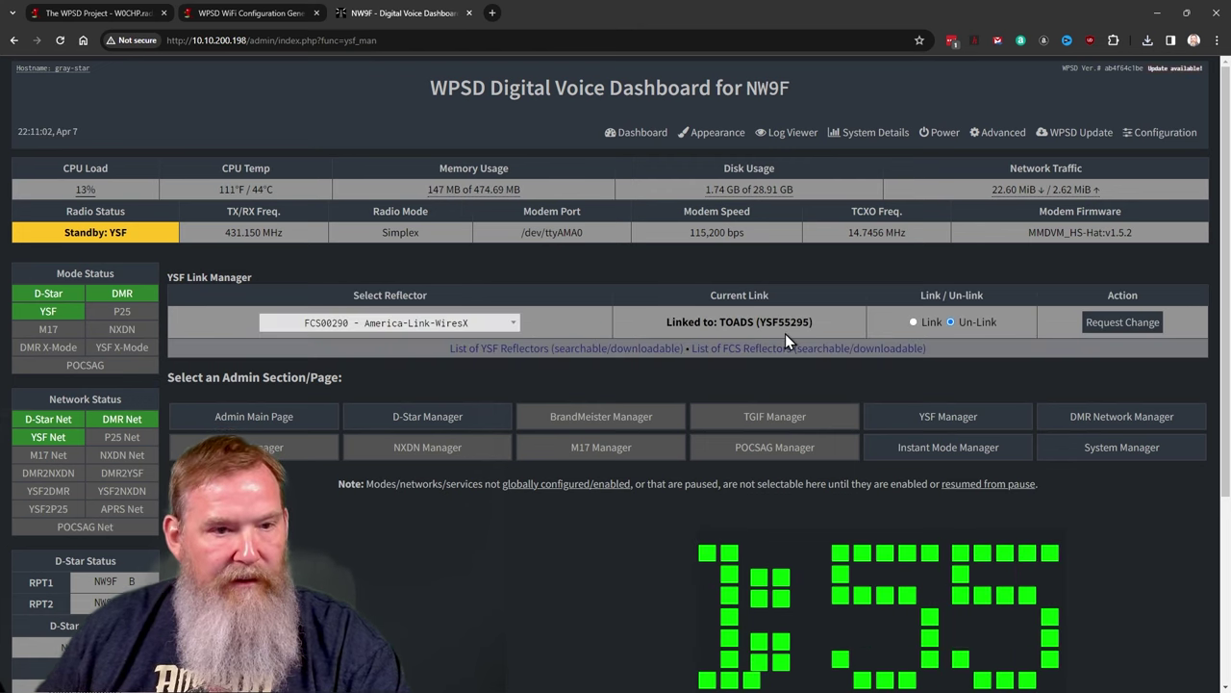
# Browse the D-Star Manager reflector list and close it, leaving D-Star unlinked.
pyautogui.click(476, 418)
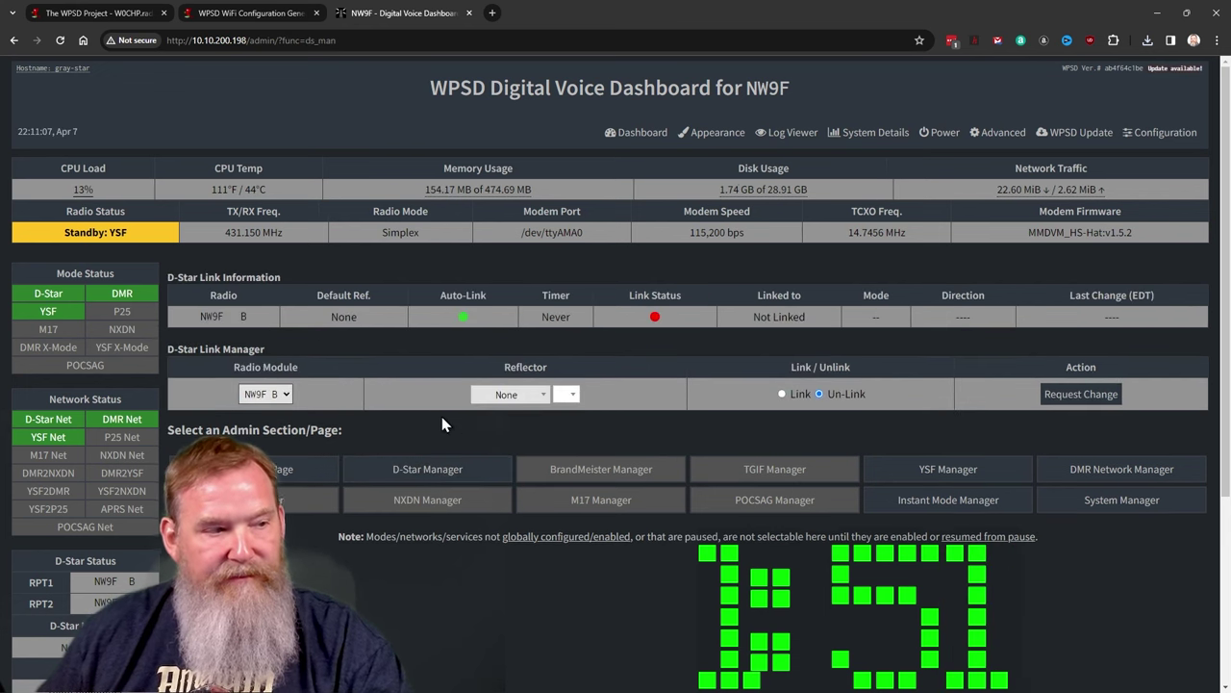
pyautogui.click(543, 398)
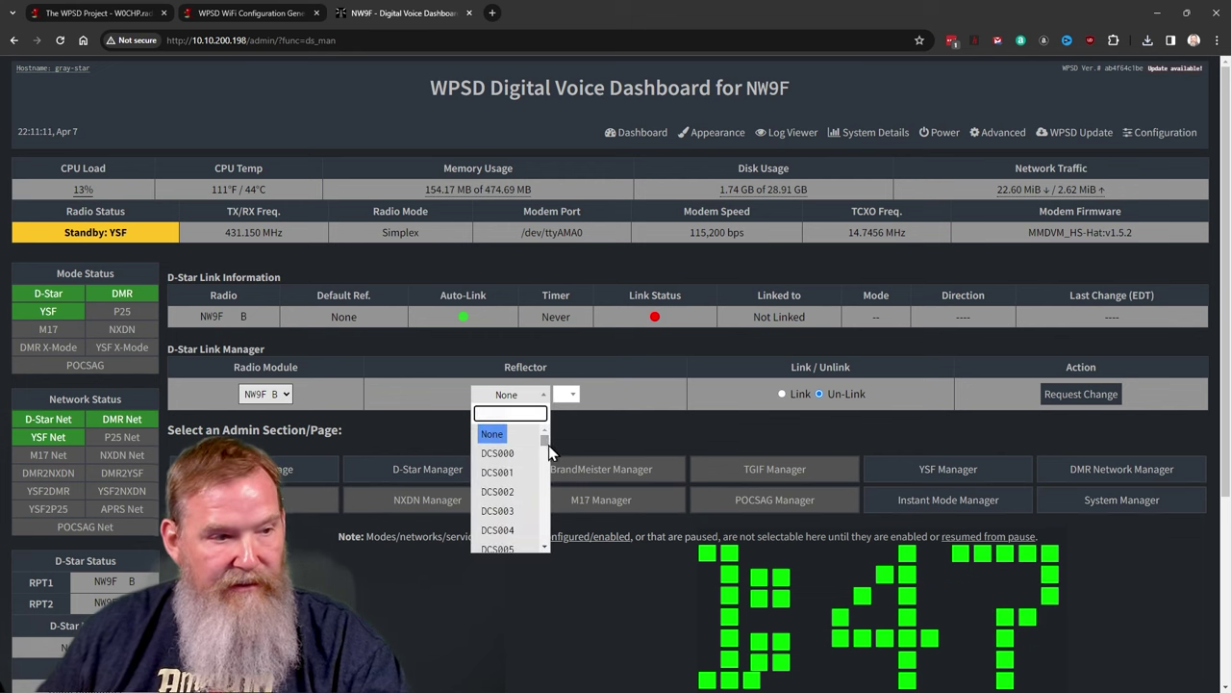
pyautogui.moveTo(549, 441); pyautogui.dragTo(567, 408)
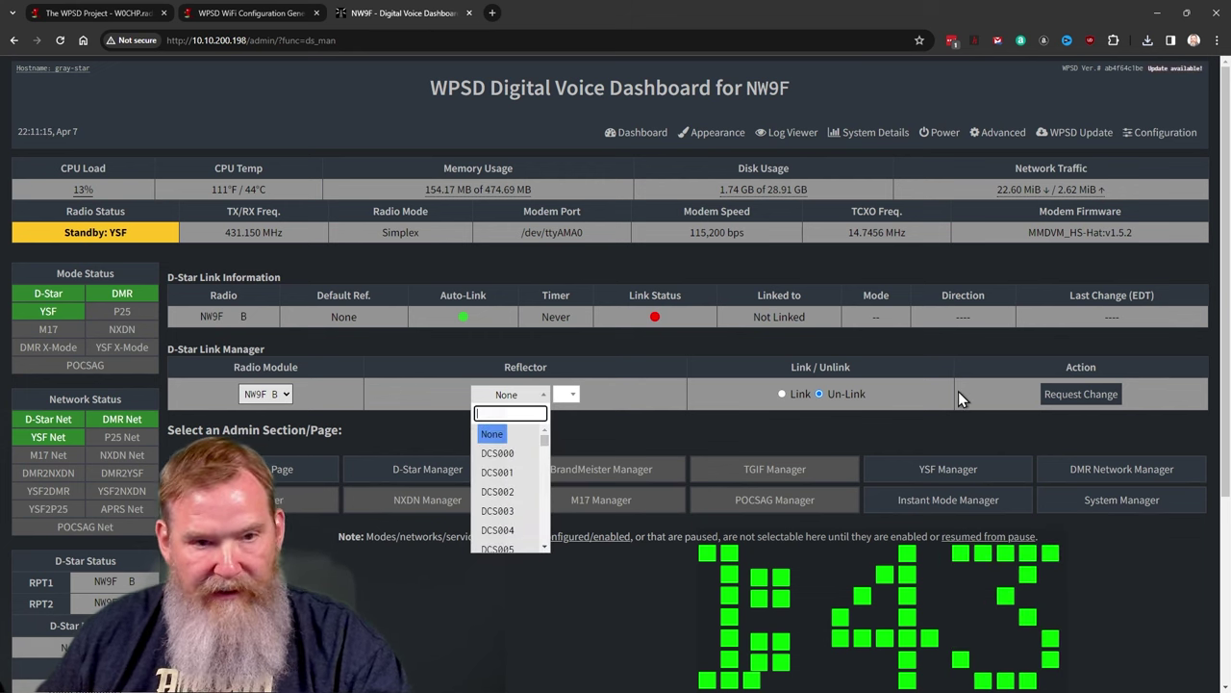
pyautogui.click(640, 401)
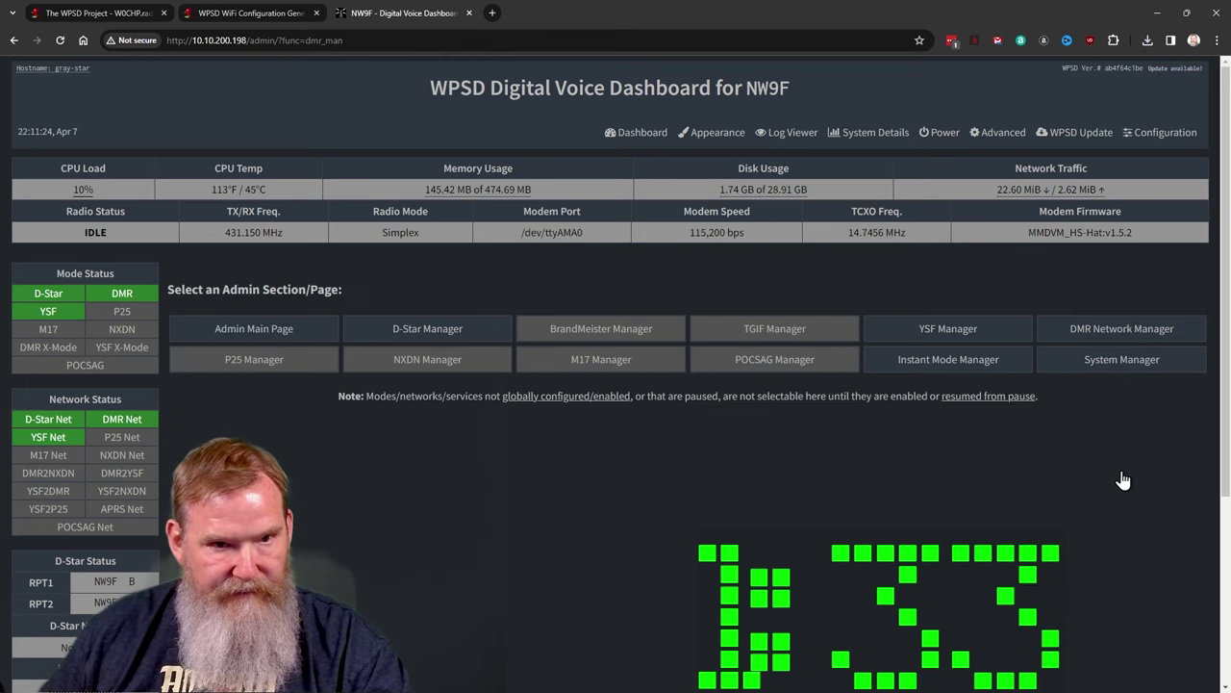
# Review the enabled radio modes on the Configuration page, then go back to the Dashboard.
pyautogui.click(588, 395)
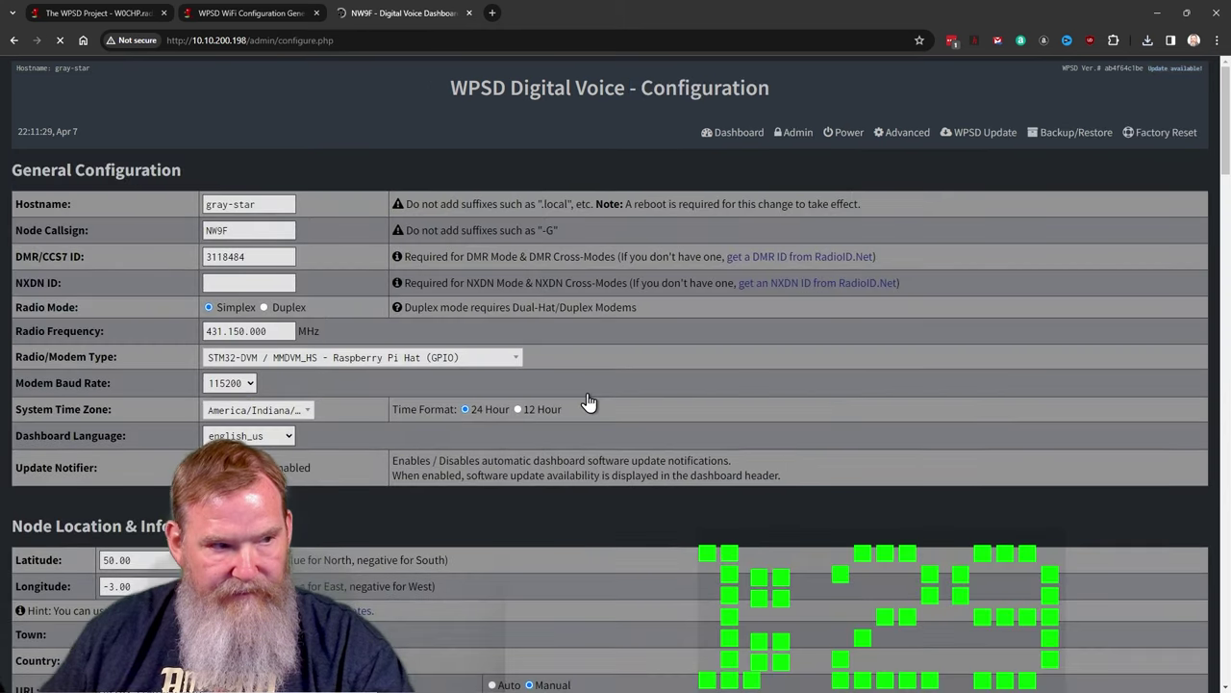
pyautogui.scroll(-6, 588, 402)
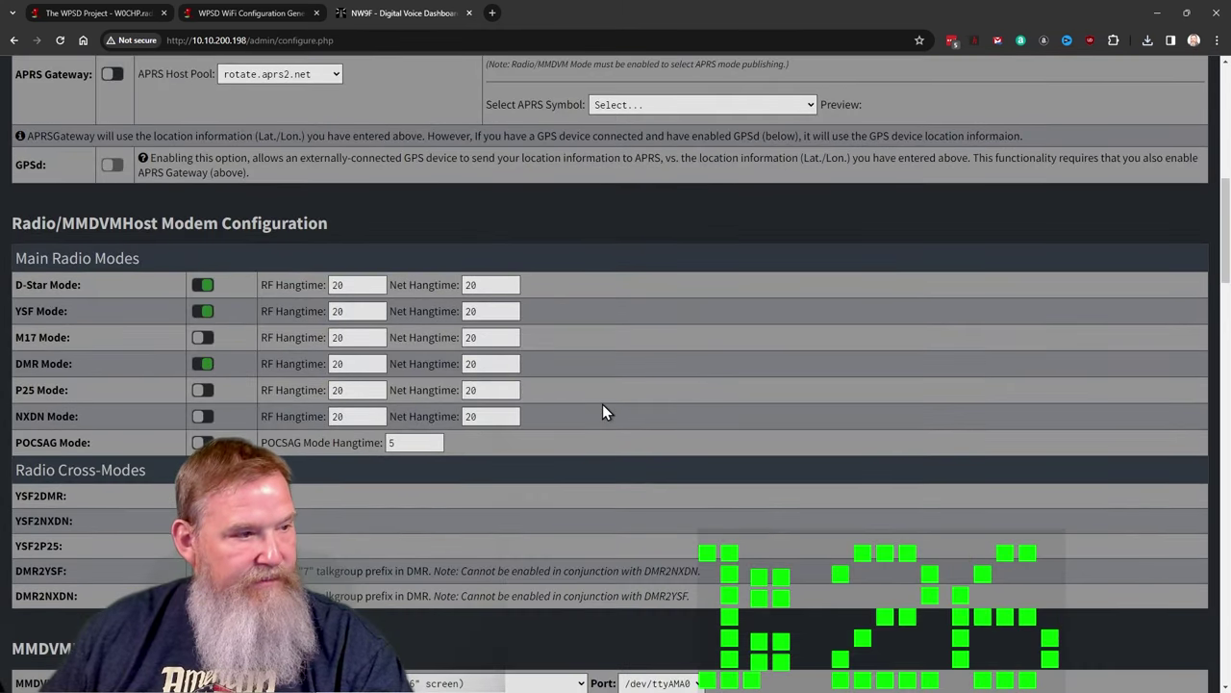
pyautogui.scroll(7, 602, 412)
pyautogui.click(756, 137)
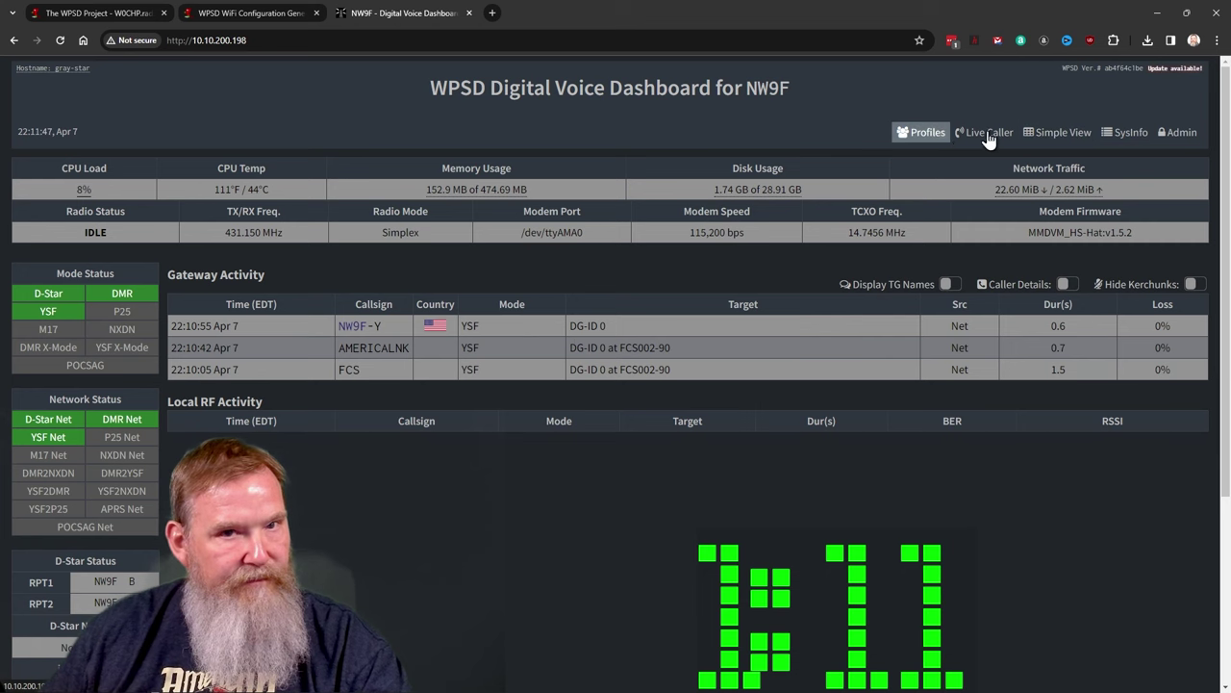
# Open the Admin page to show the manager sections with D-Star, DMR and YSF networks up.
pyautogui.click(1179, 134)
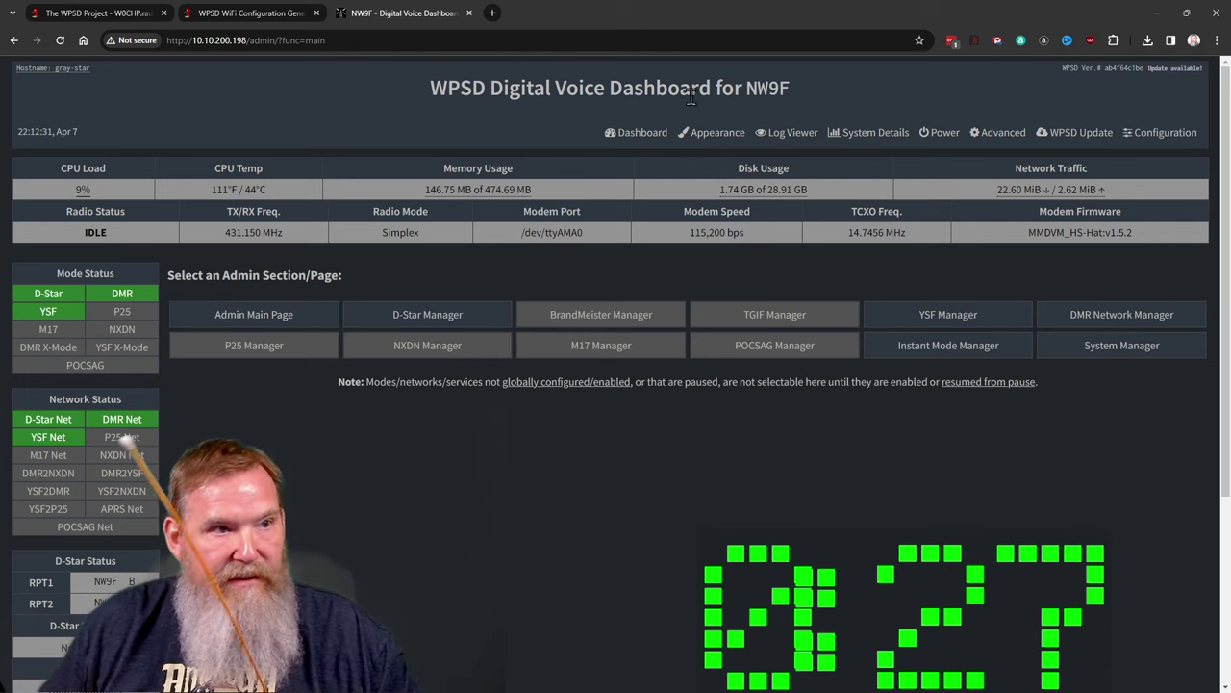
# Go back to the main Dashboard to watch Local RF Activity for the YSF transmission.
pyautogui.click(650, 143)
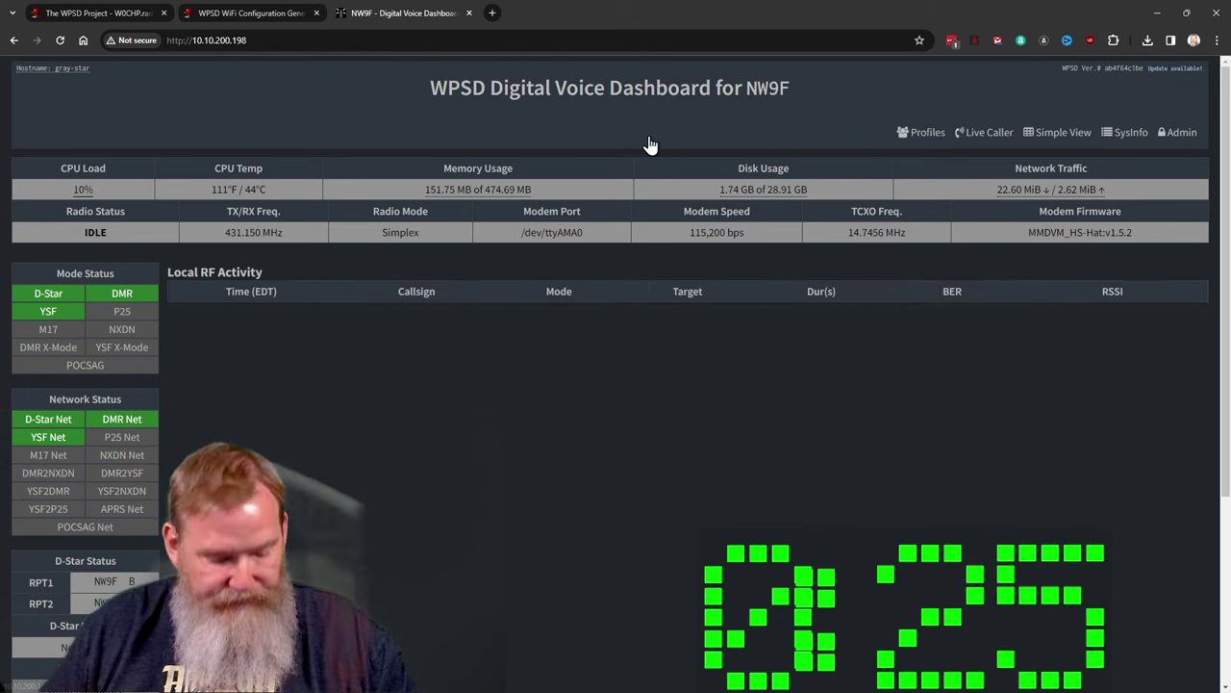